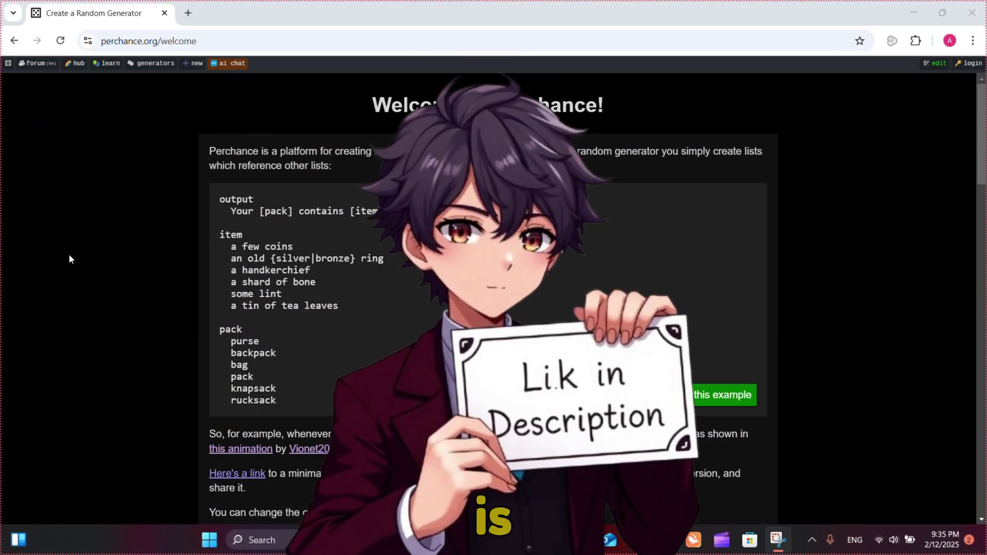
pyautogui.scroll(-1, 94, 243)
pyautogui.scroll(-4, 93, 244)
pyautogui.scroll(-1, 93, 244)
pyautogui.scroll(6, 92, 244)
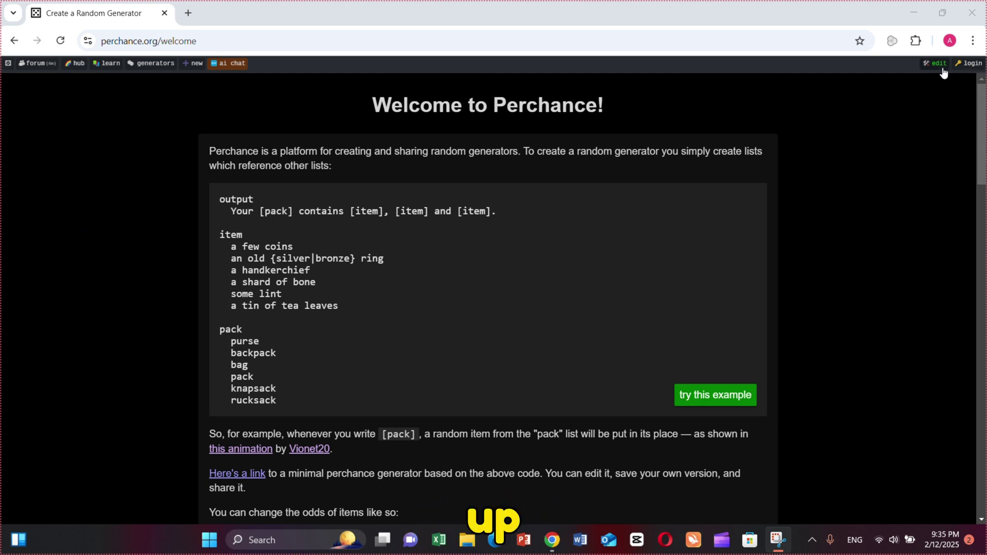
# Step: Go to the Recently Updated Generators directory from the top bar
pyautogui.click(161, 65)
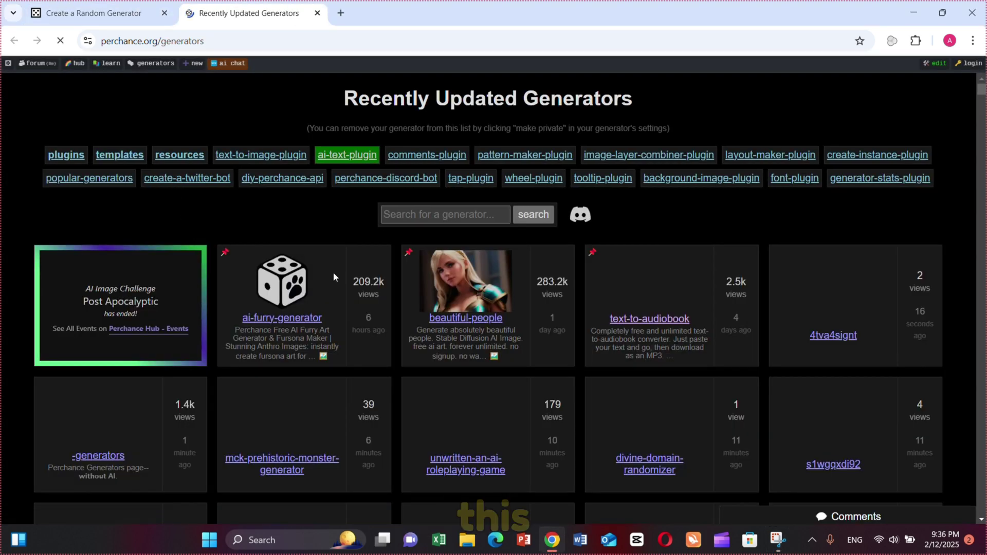
pyautogui.scroll(-5, 441, 353)
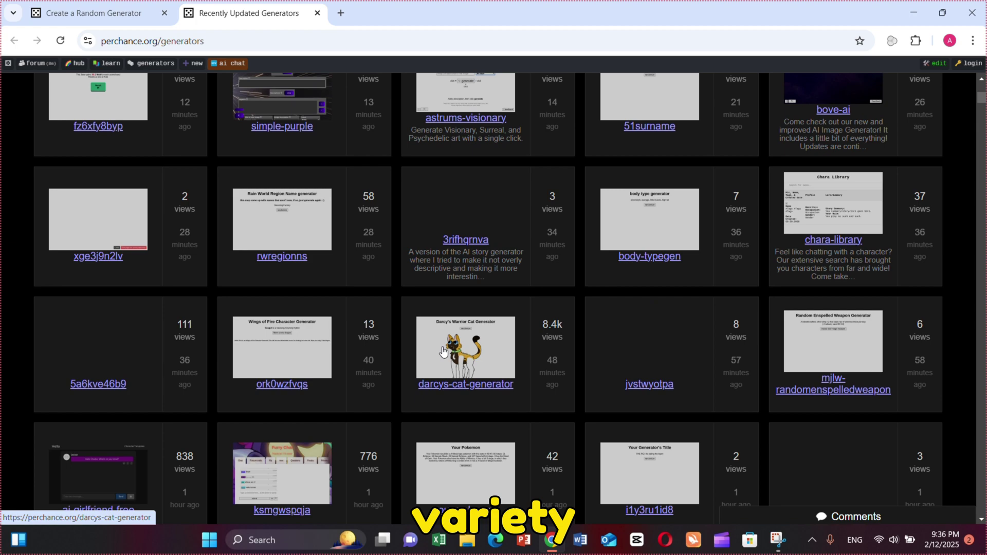
pyautogui.scroll(-3, 443, 353)
pyautogui.scroll(-4, 444, 353)
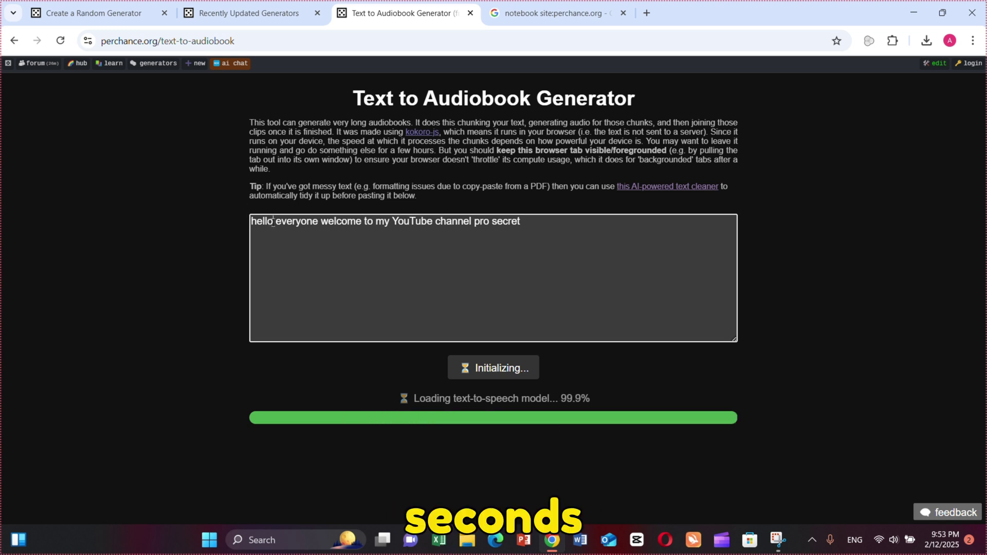
# Step: Keep the Heart voice, generate the sample text as a 4-second audiobook and download the MP3
pyautogui.click(493, 368)
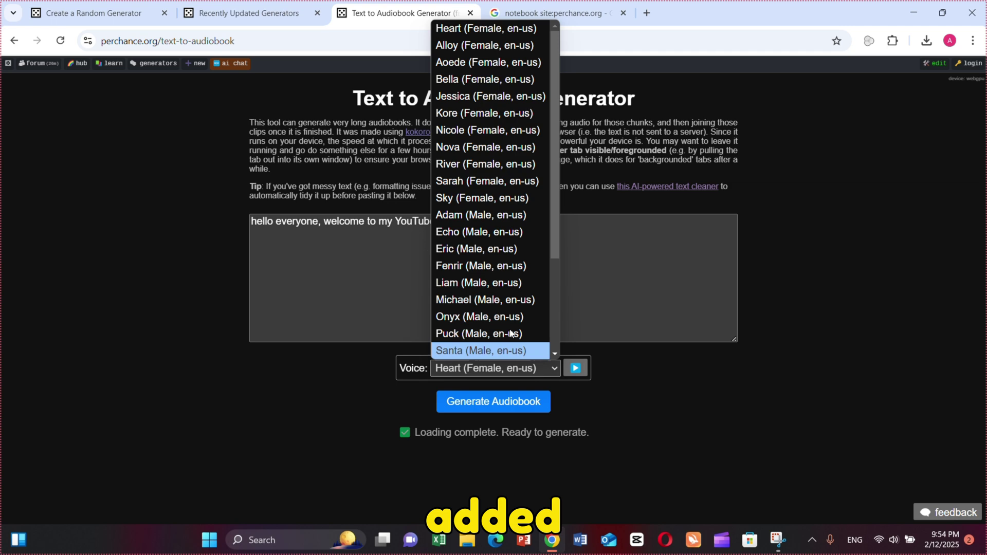
pyautogui.scroll(-2, 495, 287)
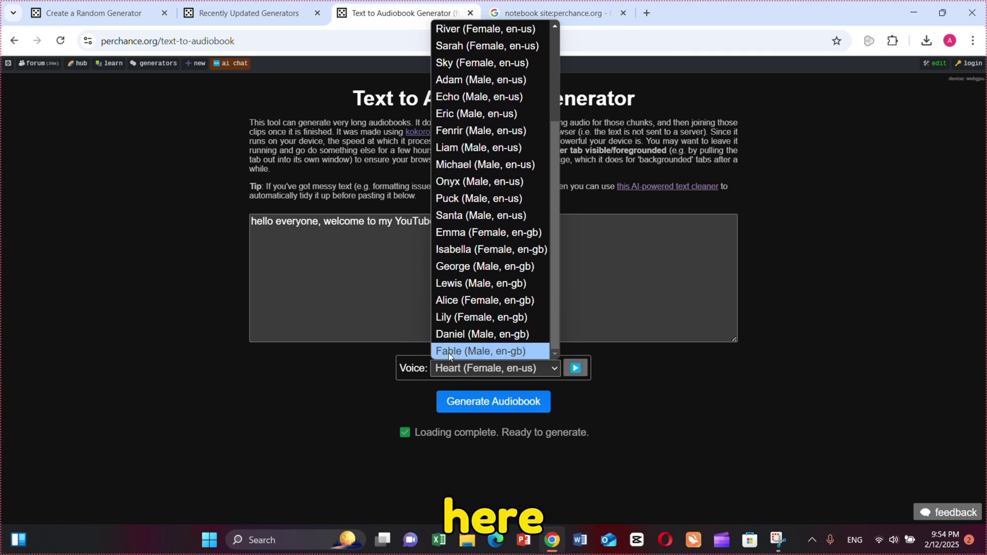
pyautogui.click(536, 247)
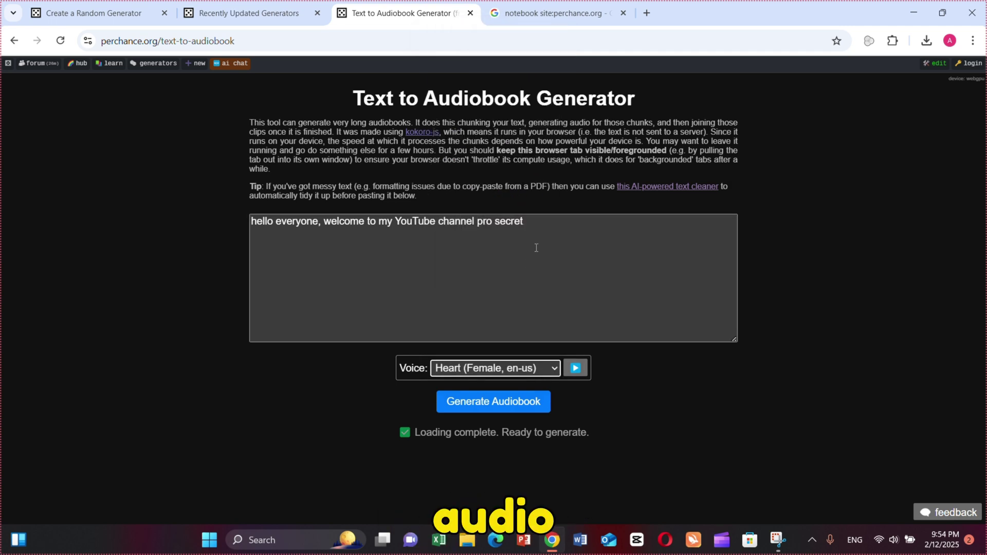
pyautogui.click(494, 401)
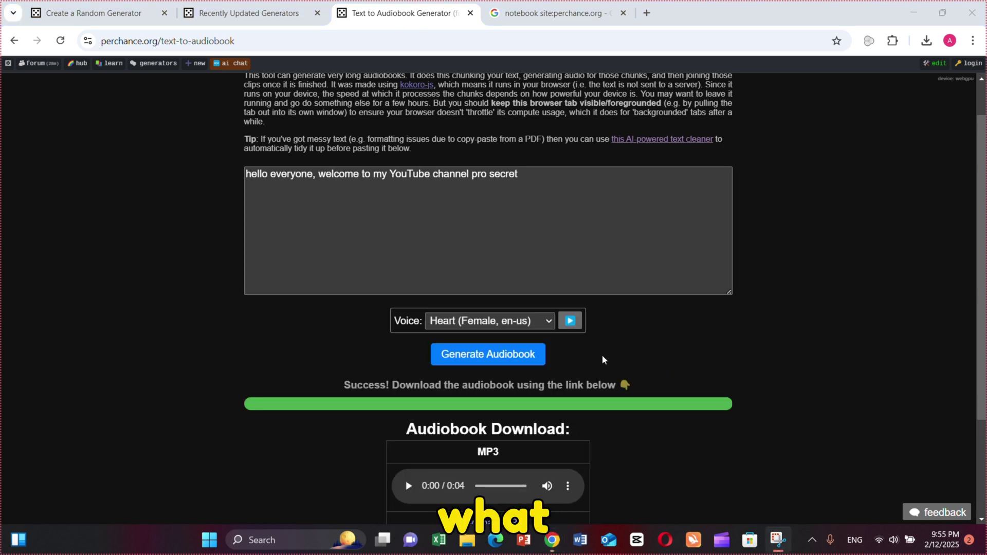
pyautogui.scroll(-2, 421, 331)
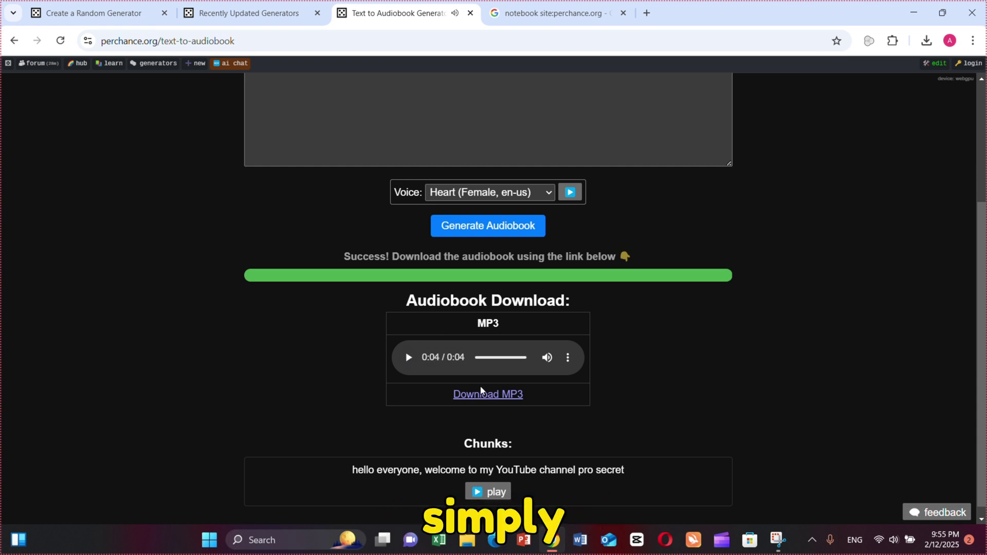
pyautogui.click(494, 402)
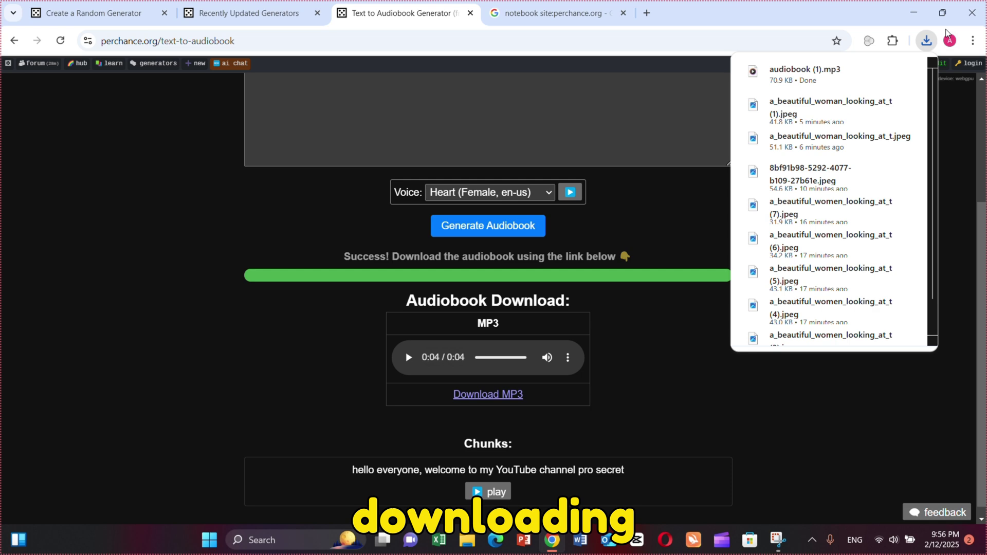
pyautogui.scroll(3, 607, 297)
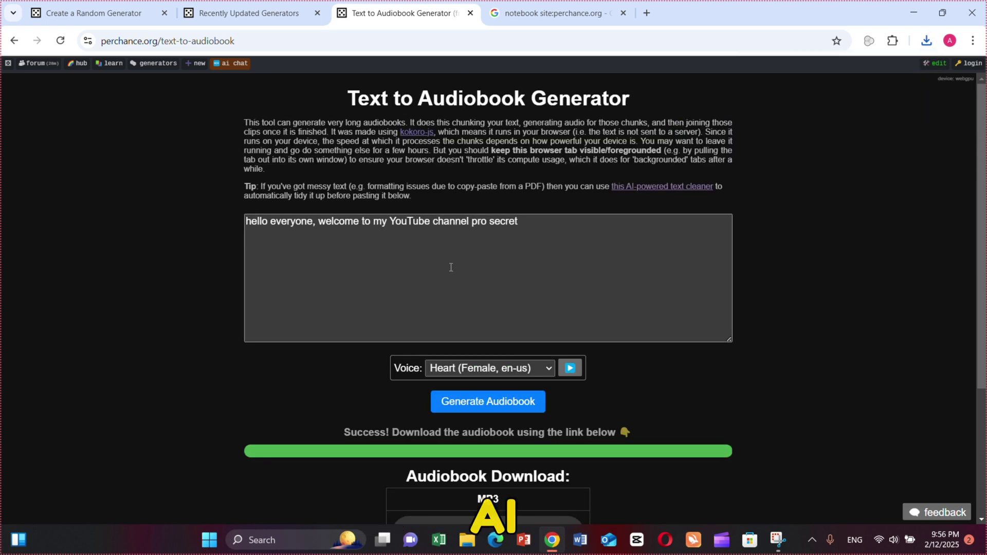
pyautogui.scroll(-1, 536, 225)
pyautogui.scroll(1, 646, 285)
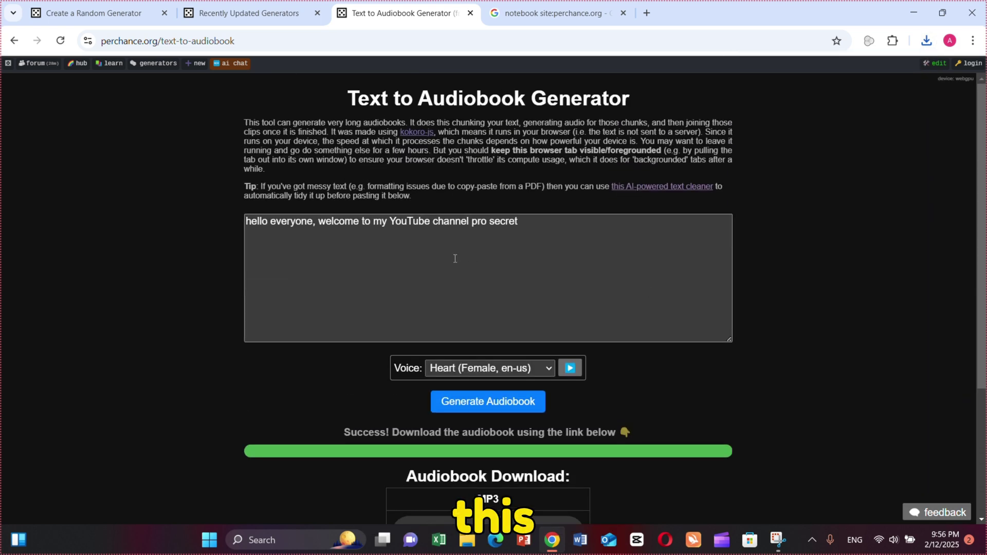
# Step: Briefly view the AI text cleaner, check the multilingual TTS voices keeping Microsoft David, and return to the text box
pyautogui.click(664, 188)
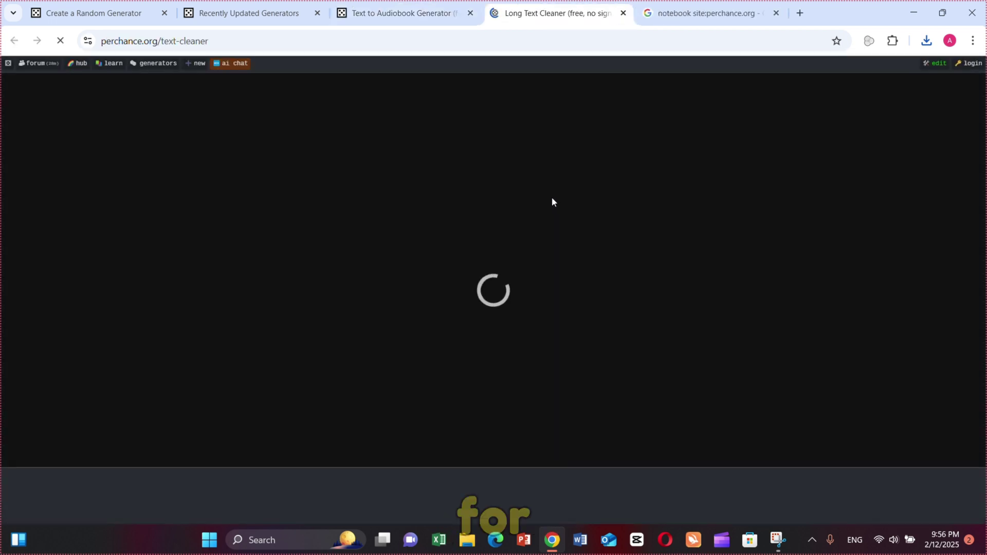
pyautogui.scroll(-1, 172, 228)
pyautogui.scroll(-1, 672, 240)
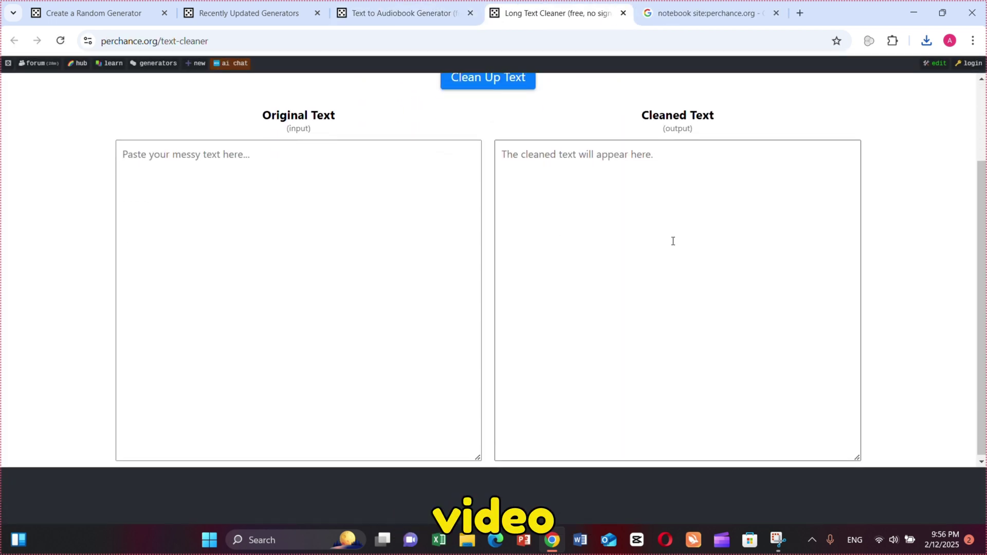
pyautogui.scroll(2, 540, 209)
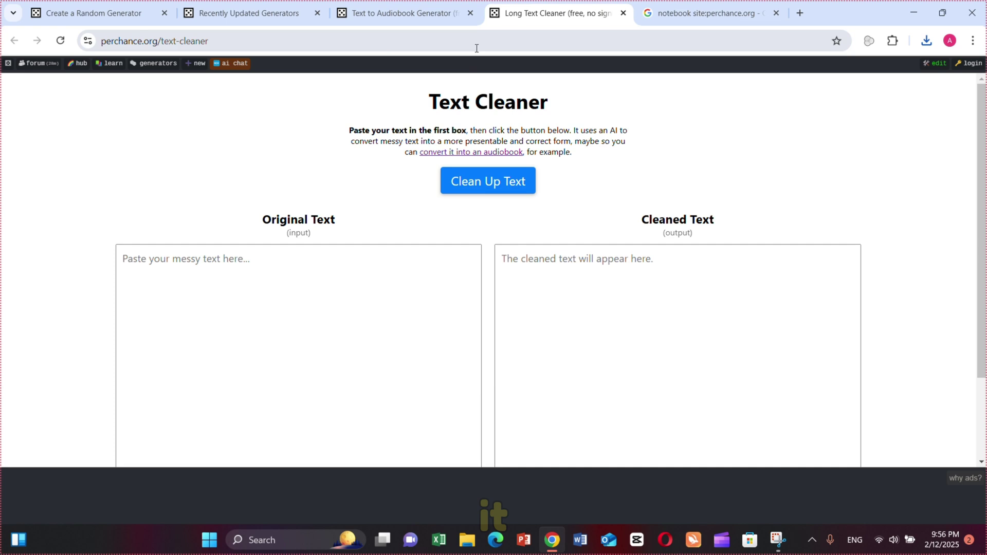
pyautogui.click(623, 13)
pyautogui.scroll(-1, 399, 253)
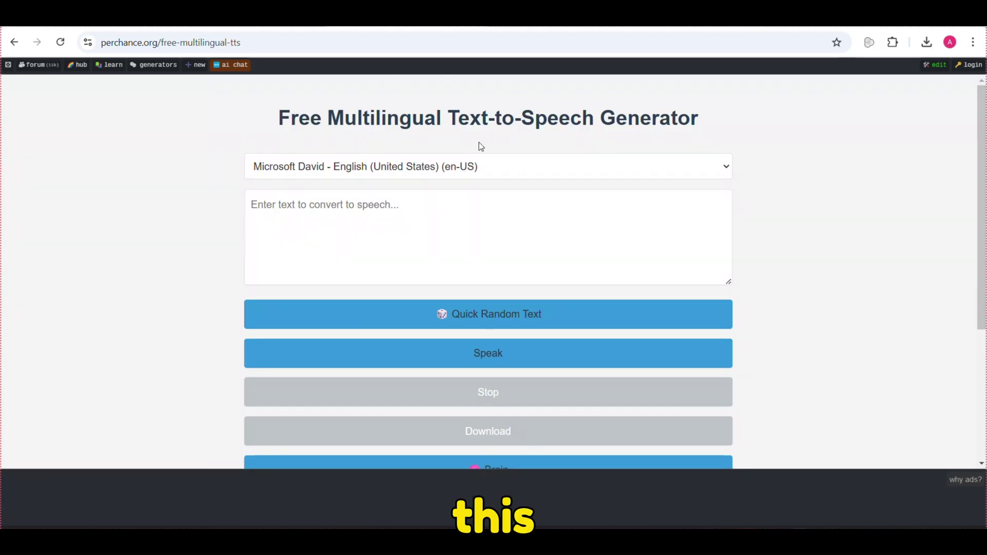
pyautogui.click(482, 165)
pyautogui.scroll(-1, 463, 319)
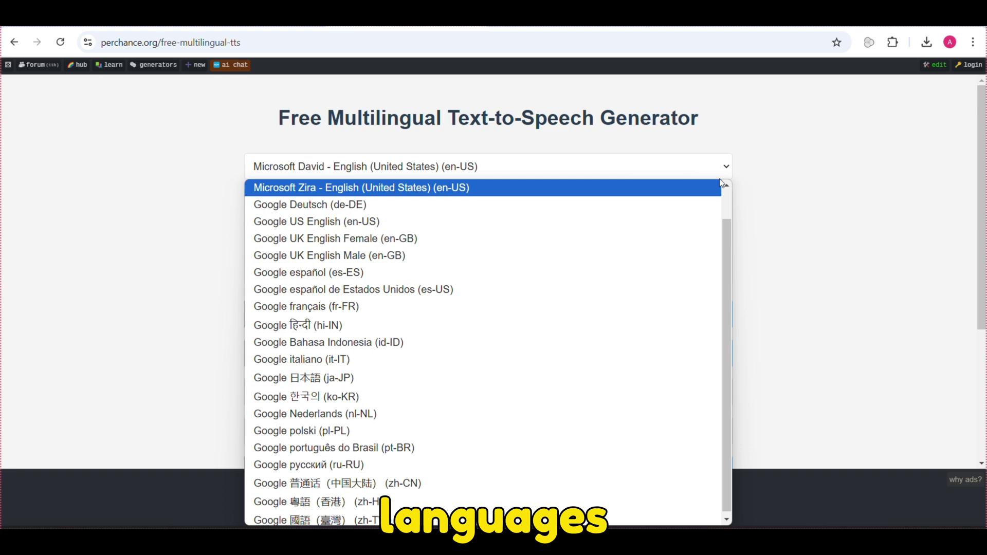
pyautogui.click(355, 166)
pyautogui.click(356, 230)
pyautogui.scroll(-2, 491, 364)
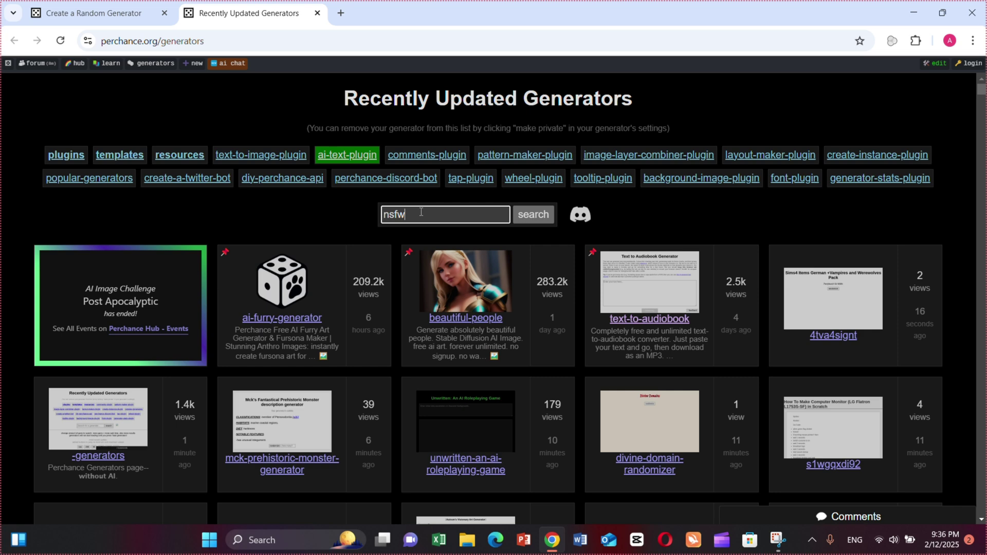
# Step: Run the search, describe a beautiful woman looking at the camera, keep Casual Photo style, and generate the images
pyautogui.press('Return')
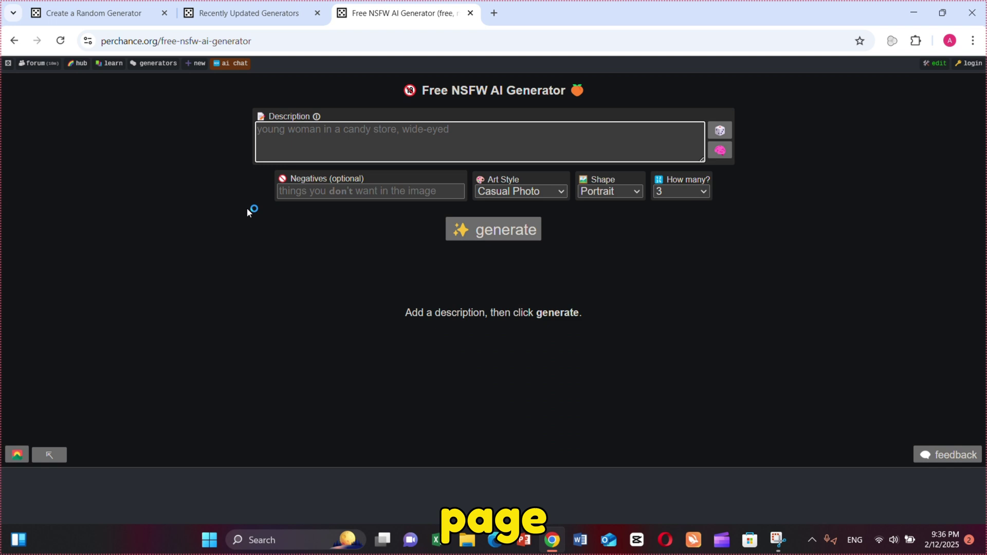
pyautogui.click(534, 190)
pyautogui.click(392, 149)
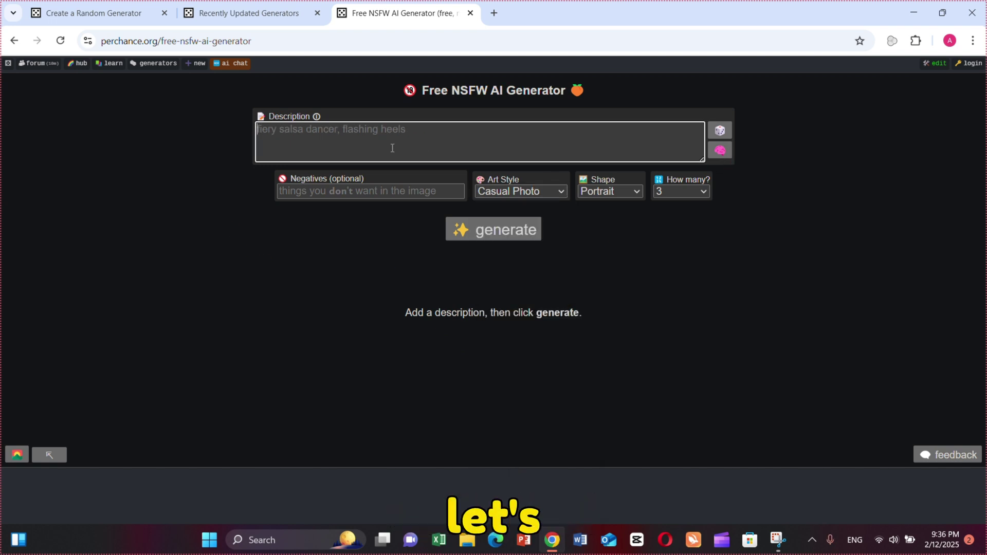
pyautogui.write('abeautiful women ')
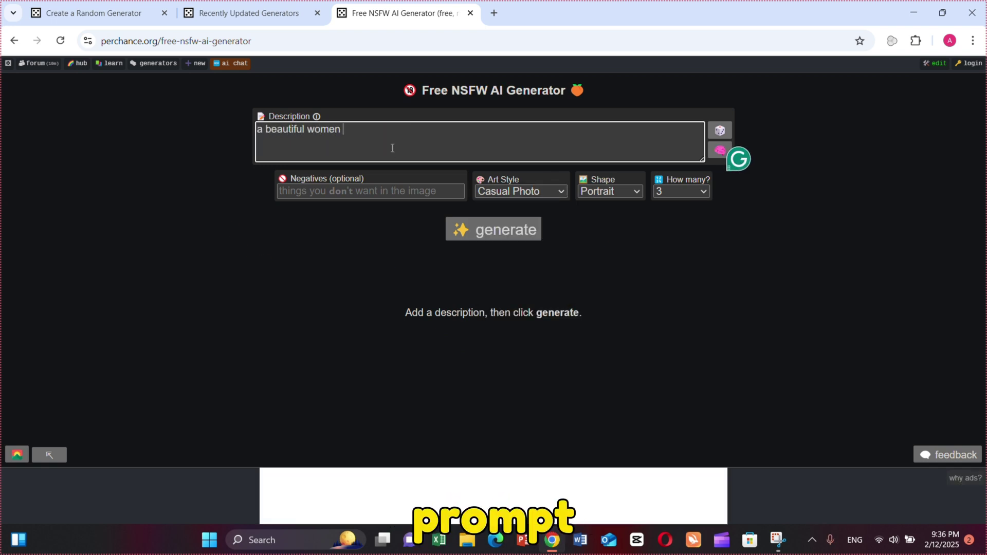
pyautogui.write('looking at the camera')
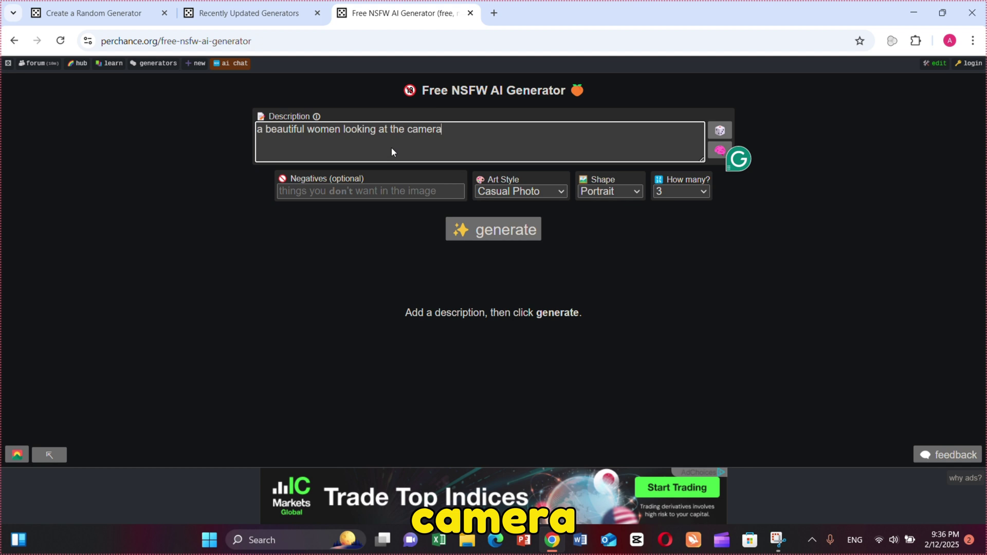
pyautogui.click(563, 193)
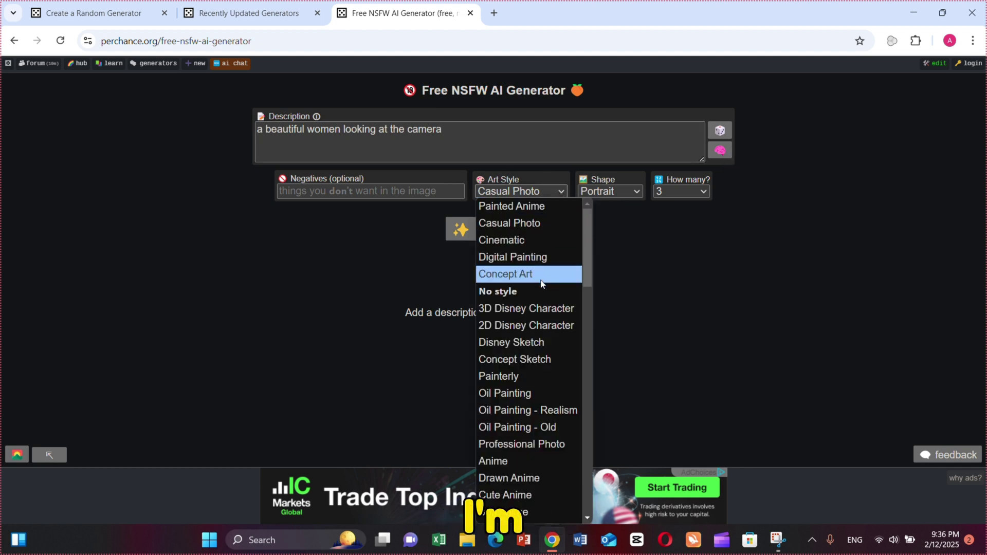
pyautogui.scroll(-3, 541, 284)
pyautogui.scroll(-5, 521, 447)
pyautogui.scroll(-3, 517, 459)
pyautogui.scroll(10, 522, 348)
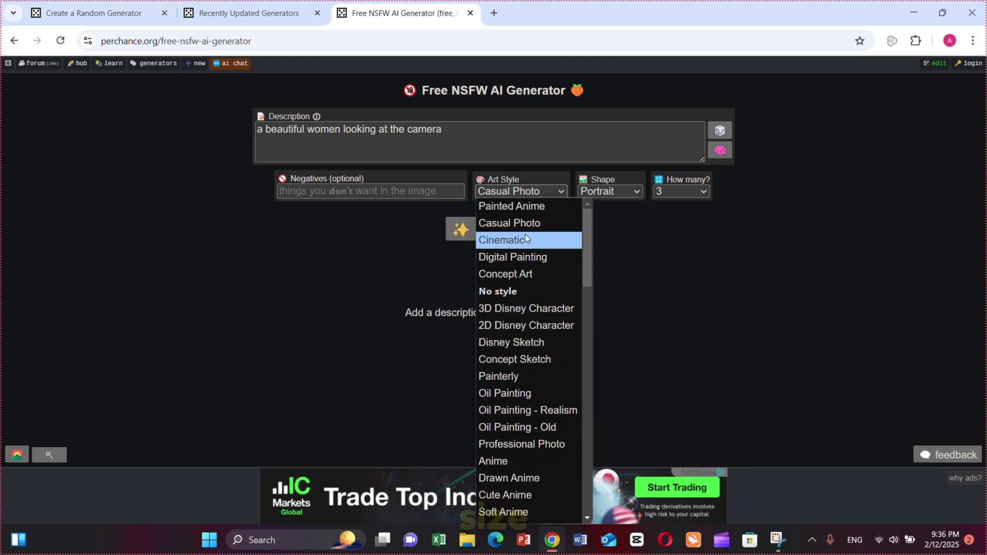
pyautogui.click(639, 192)
pyautogui.click(670, 197)
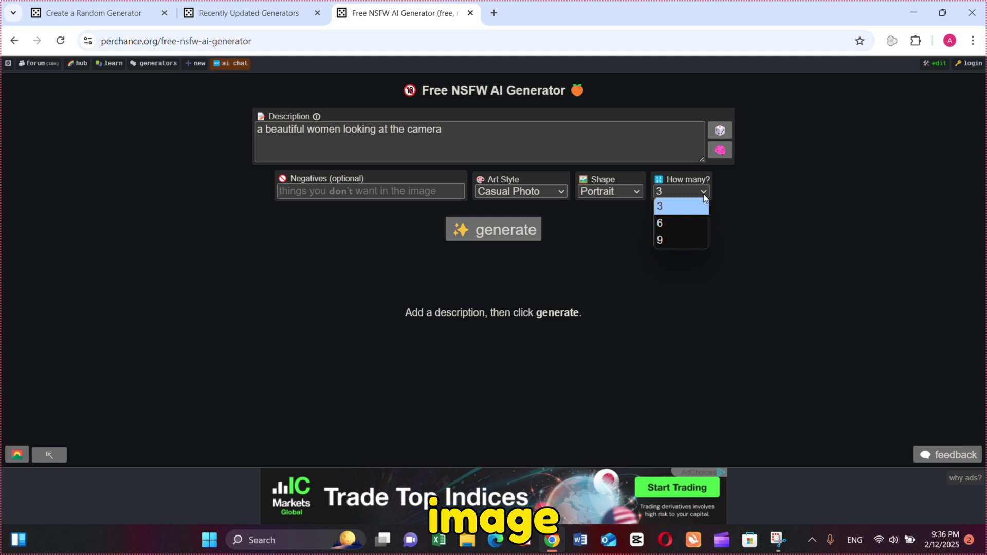
pyautogui.click(486, 231)
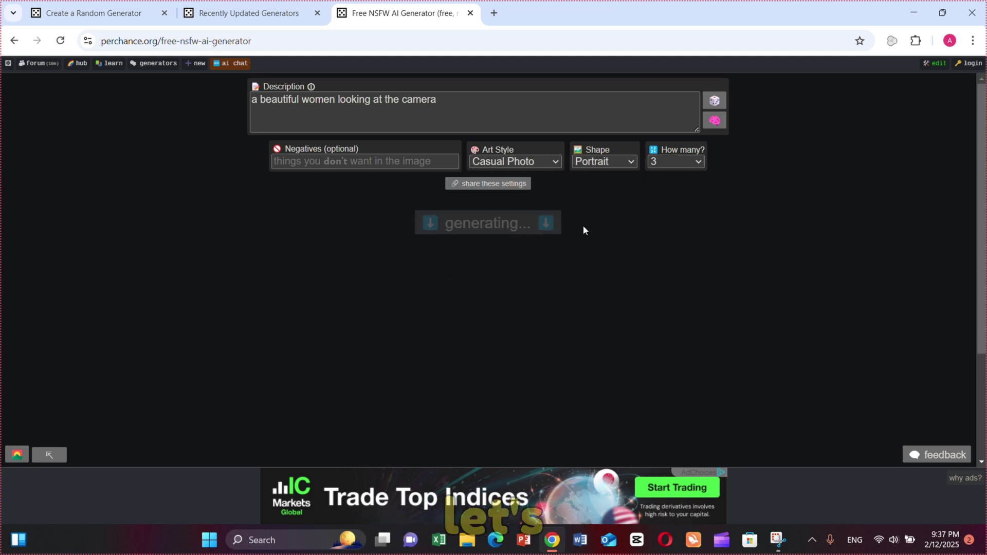
pyautogui.scroll(-1, 583, 225)
pyautogui.scroll(-1, 742, 198)
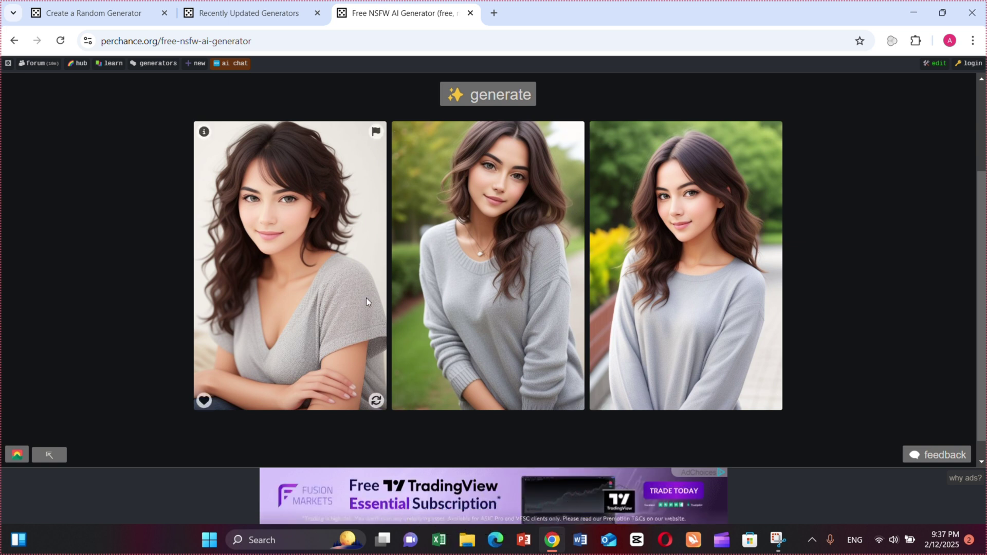
# Step: Save the first portrait as a JPEG, view it in Photos, and close the viewer
pyautogui.click(204, 401)
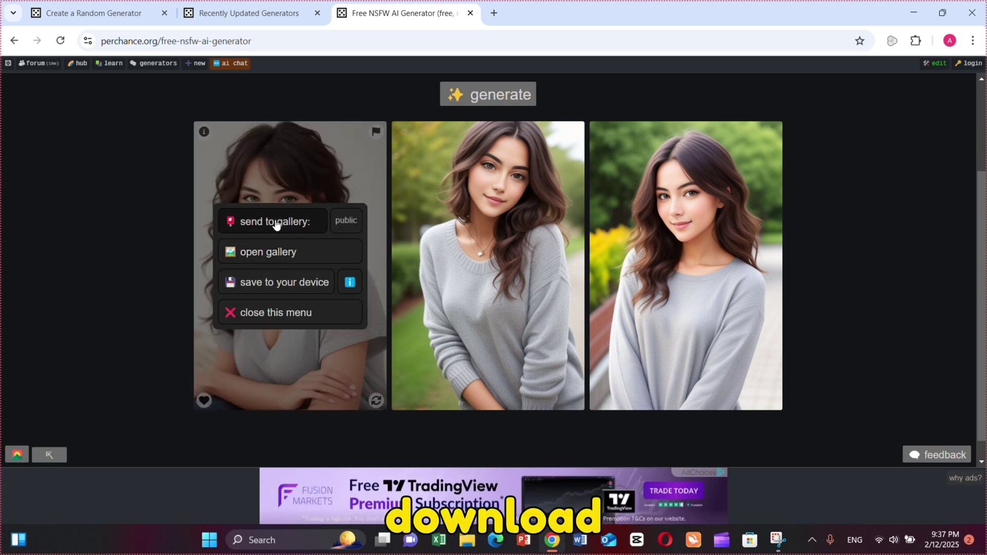
pyautogui.click(301, 282)
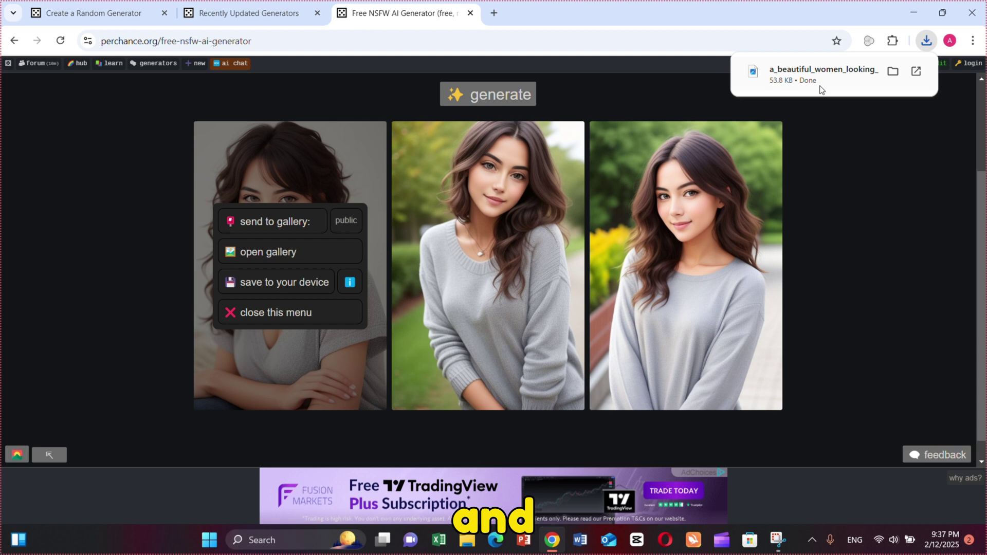
pyautogui.click(782, 87)
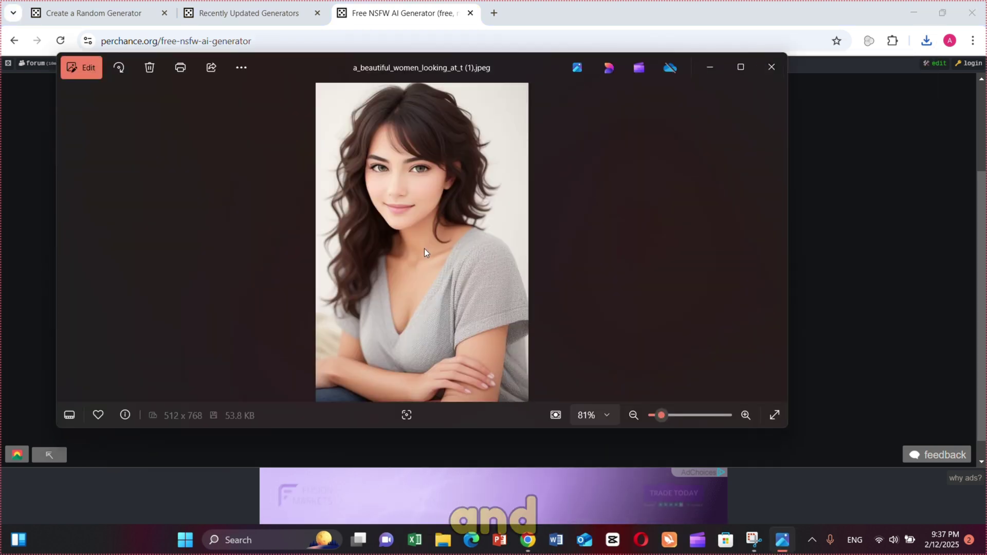
pyautogui.click(771, 67)
pyautogui.write('a beautiful women looking at the camera,')
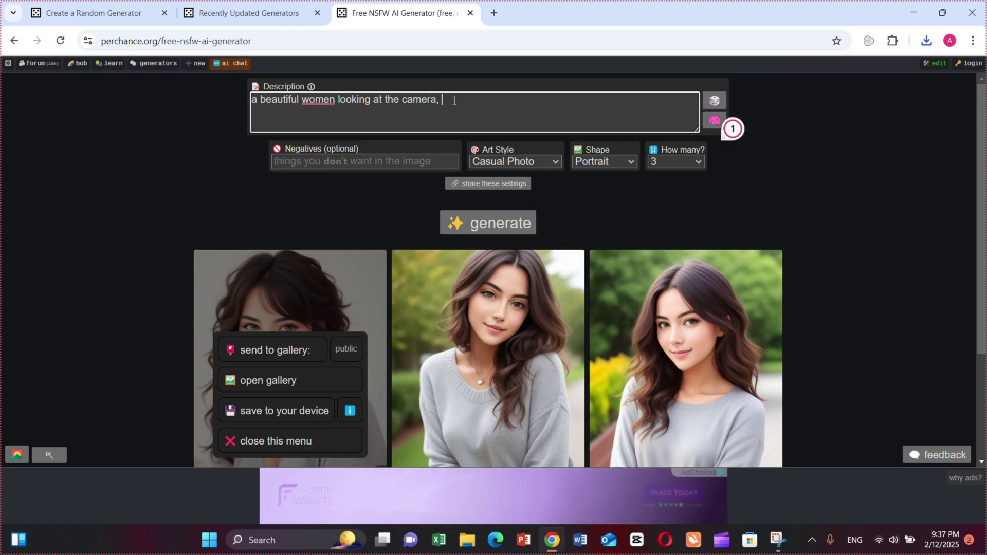
pyautogui.write('wear bra and panty')
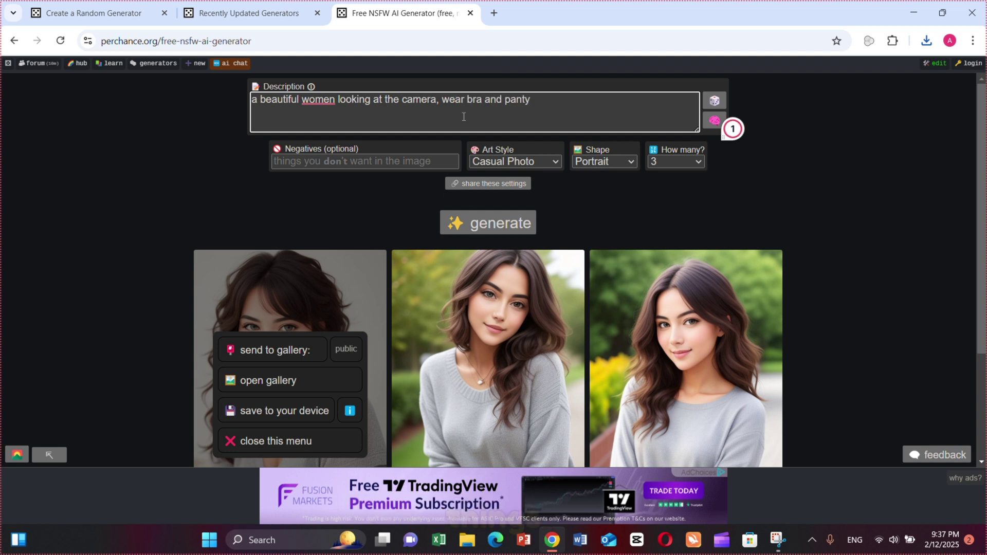
# Step: Generate a batch from the 'wear bra and panty' description and download the left image
pyautogui.click(488, 223)
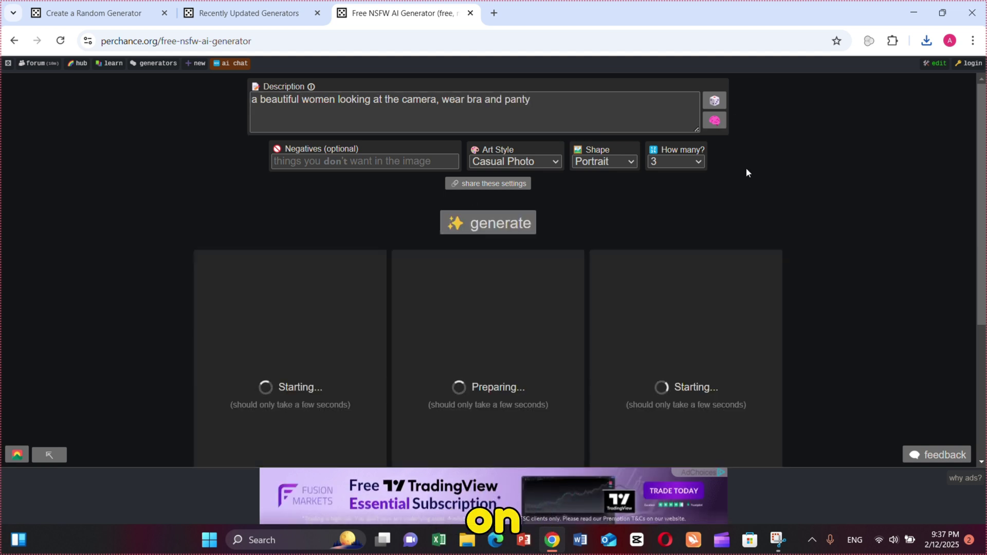
pyautogui.scroll(-2, 785, 173)
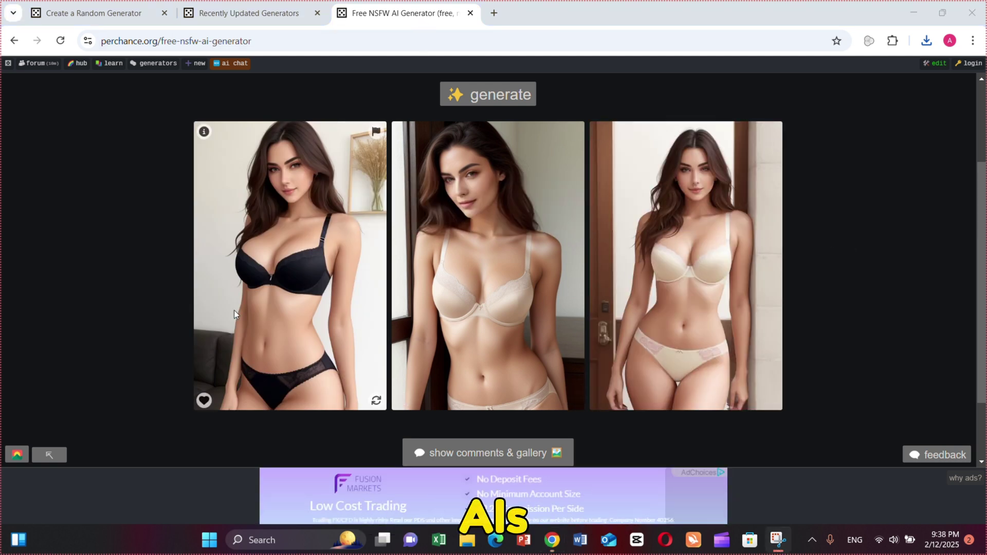
pyautogui.click(228, 292)
pyautogui.click(431, 283)
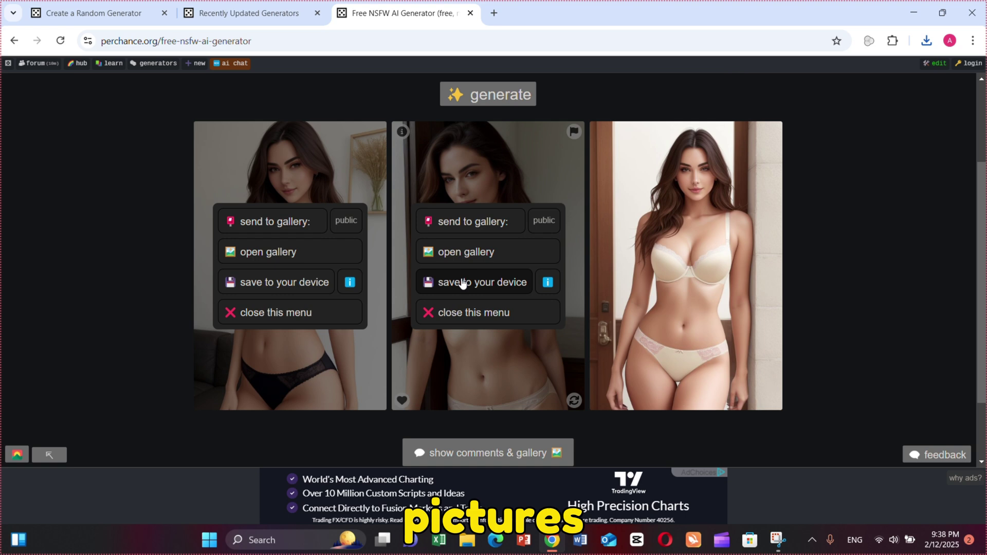
pyautogui.click(473, 312)
pyautogui.click(275, 313)
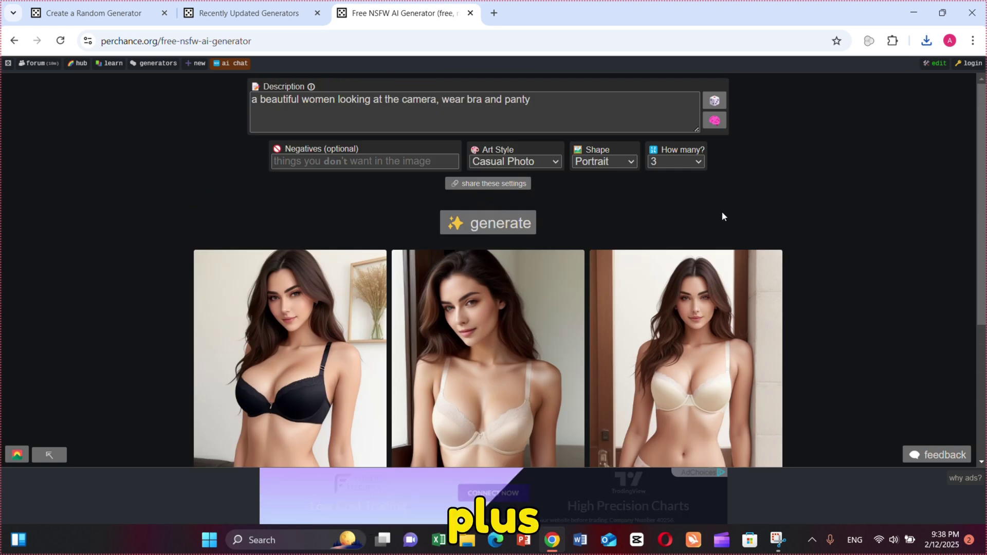
# Step: Generate a new batch in Cinematic style and view the save options of its images
pyautogui.click(554, 160)
pyautogui.click(501, 210)
pyautogui.click(496, 236)
pyautogui.scroll(-1, 842, 229)
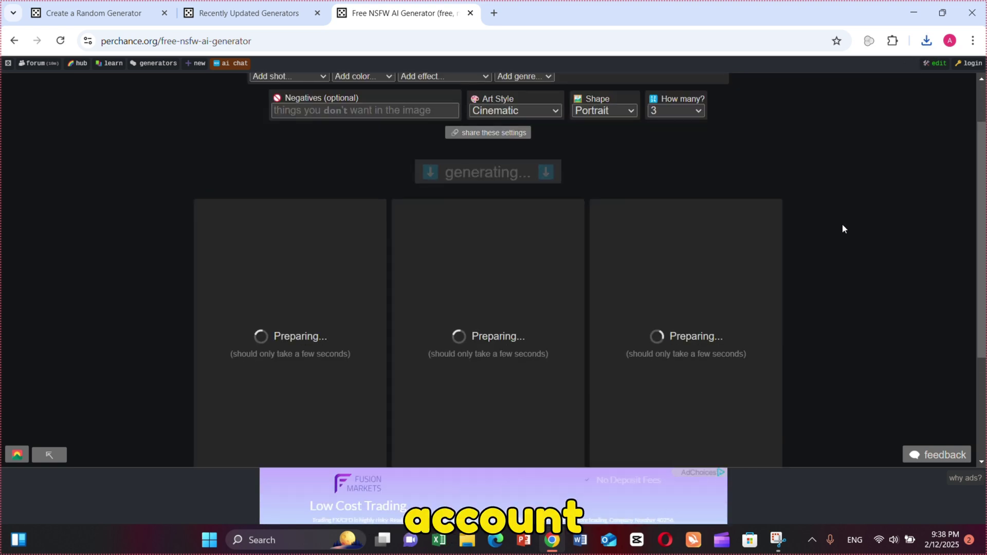
pyautogui.scroll(-1, 847, 225)
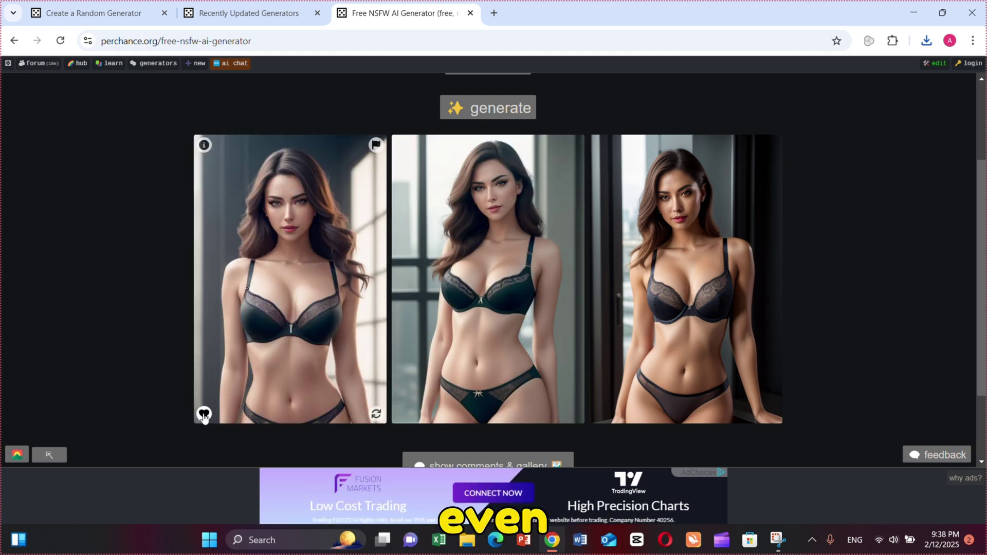
pyautogui.click(204, 414)
pyautogui.click(596, 414)
pyautogui.scroll(2, 859, 242)
# Step: Generate a batch in Landscape shape and check the second image's save options
pyautogui.click(604, 175)
pyautogui.click(598, 222)
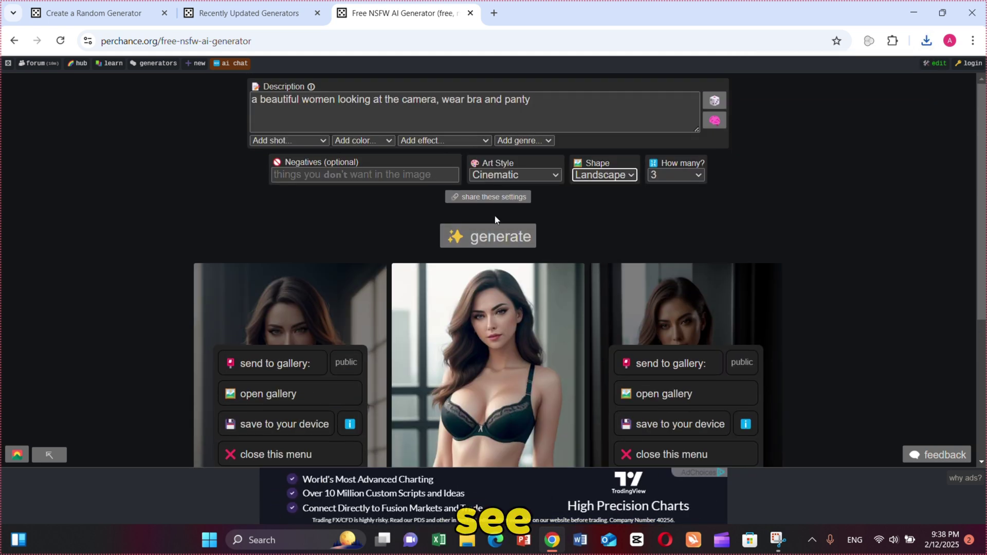
pyautogui.click(493, 234)
pyautogui.scroll(-2, 845, 208)
pyautogui.scroll(-1, 843, 214)
pyautogui.scroll(2, 848, 225)
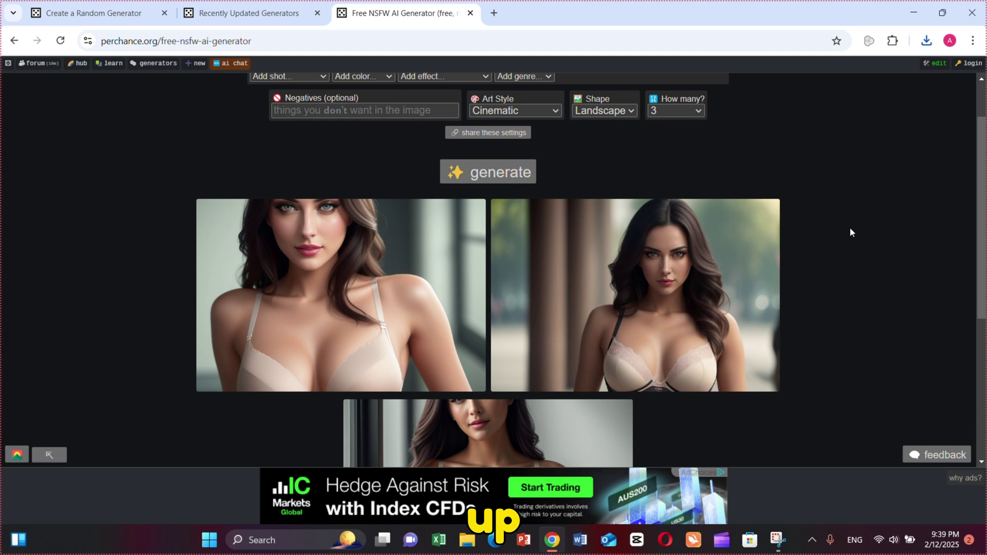
pyautogui.scroll(-3, 562, 236)
pyautogui.scroll(3, 711, 331)
pyautogui.click(500, 383)
pyautogui.click(577, 319)
pyautogui.scroll(1, 563, 247)
# Step: Generate another batch with the art style set to No style
pyautogui.click(550, 175)
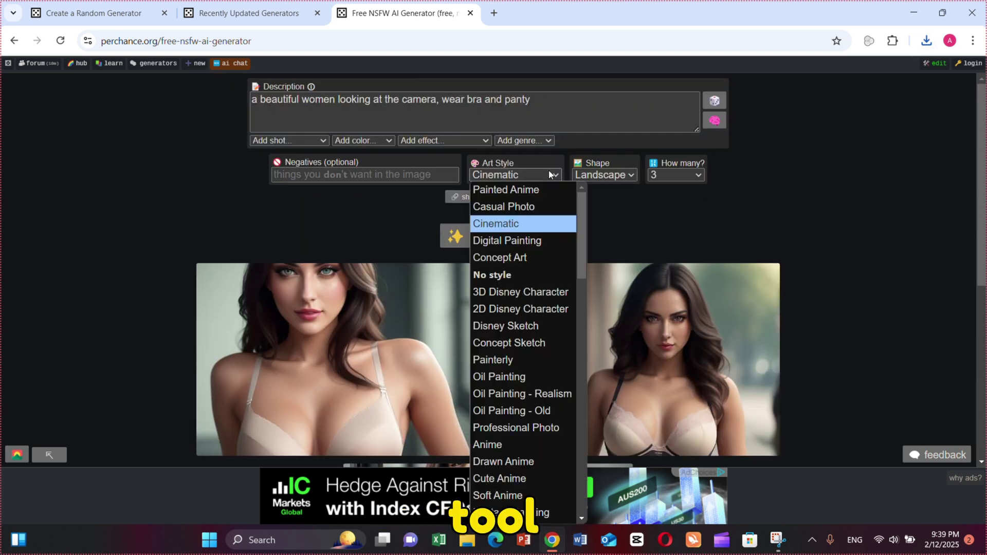
pyautogui.click(492, 275)
pyautogui.click(494, 225)
pyautogui.scroll(-2, 867, 204)
pyautogui.scroll(1, 866, 204)
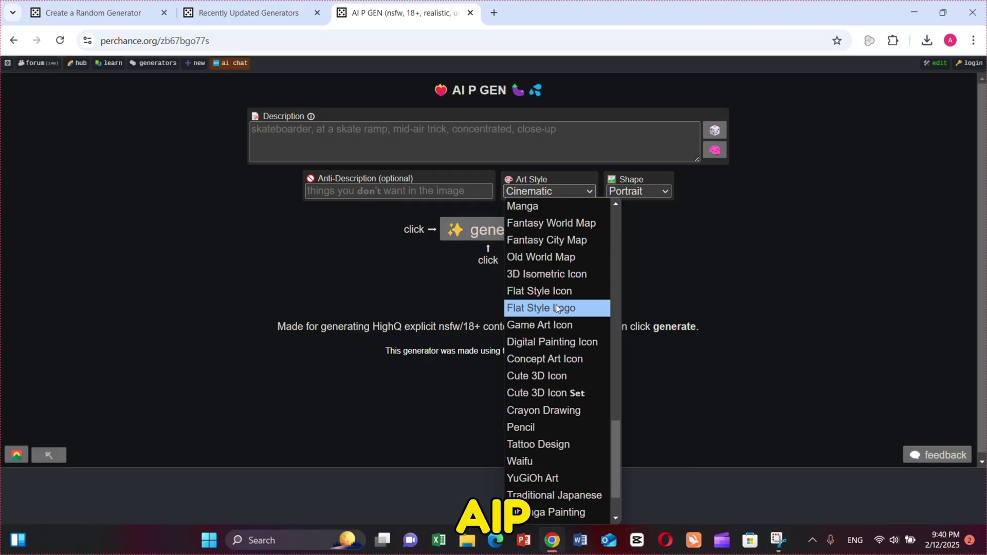
pyautogui.scroll(5, 556, 305)
# Step: Set Professional Photo style and add panoramic shot, vibrant color grading and soft focus to the description
pyautogui.click(550, 238)
pyautogui.click(289, 170)
pyautogui.click(272, 385)
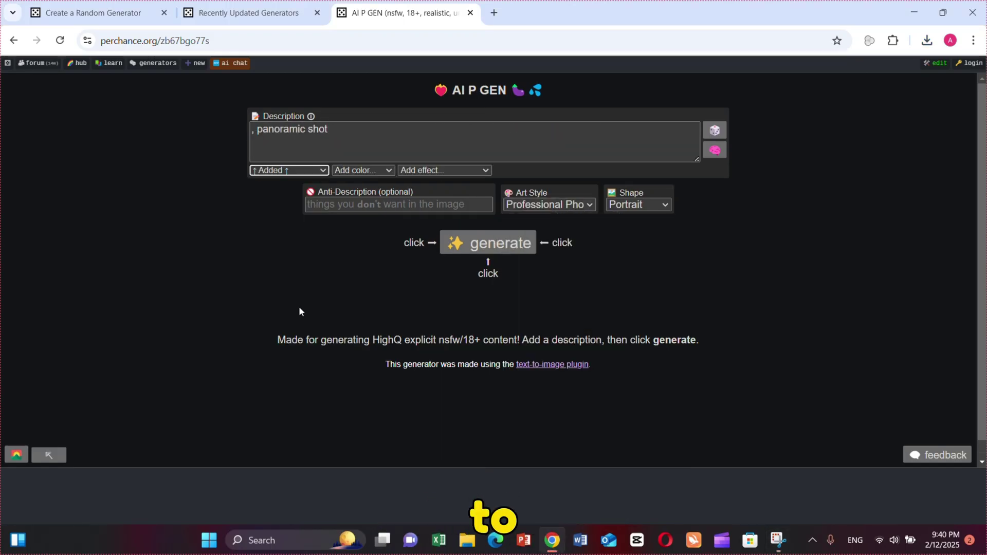
pyautogui.click(362, 171)
pyautogui.click(357, 199)
pyautogui.click(443, 169)
pyautogui.click(419, 229)
# Step: Add the woman-looking-at-camera subject, generate the portraits, browse styles and shapes, and go to the Advance AI Generator
pyautogui.click(252, 129)
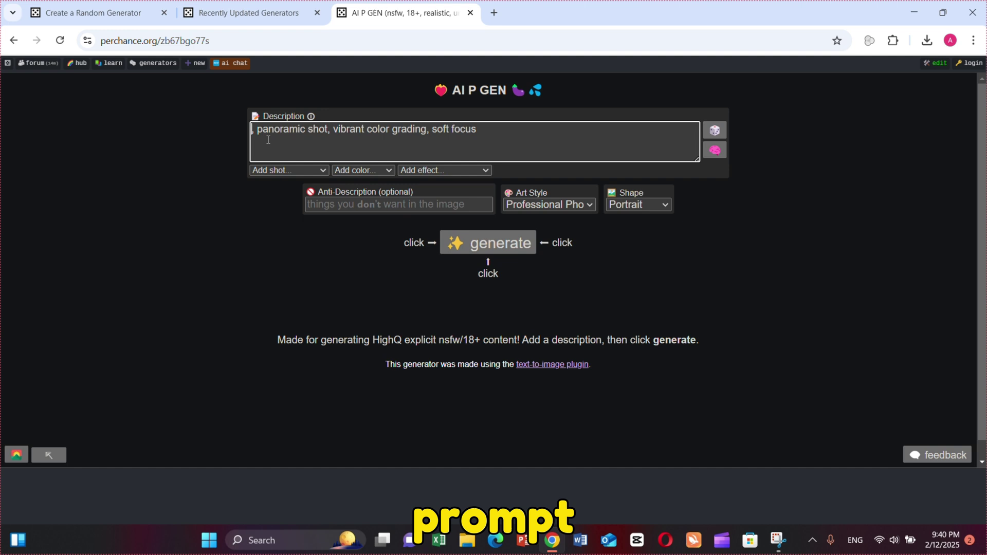
pyautogui.write('a beautiful women looking at the camera')
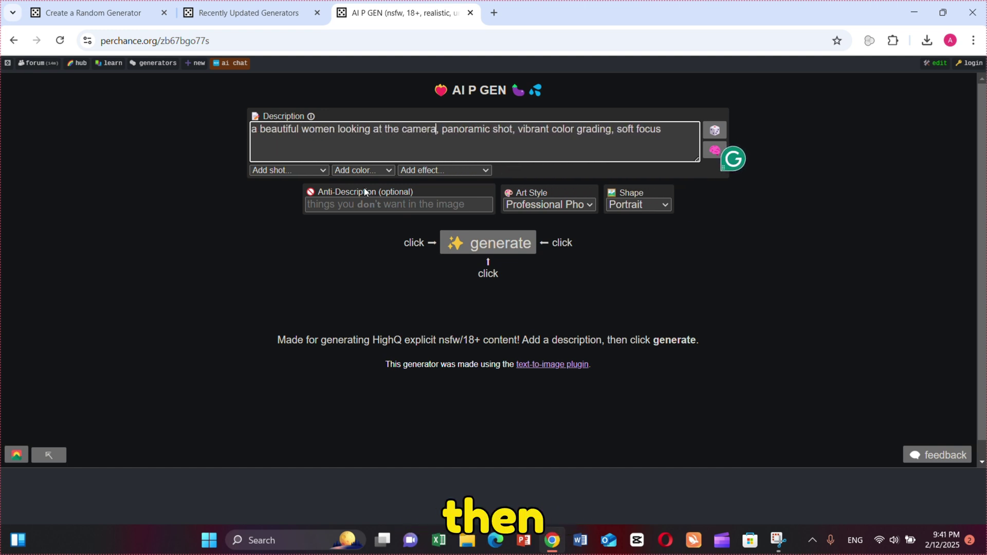
pyautogui.press('Return')
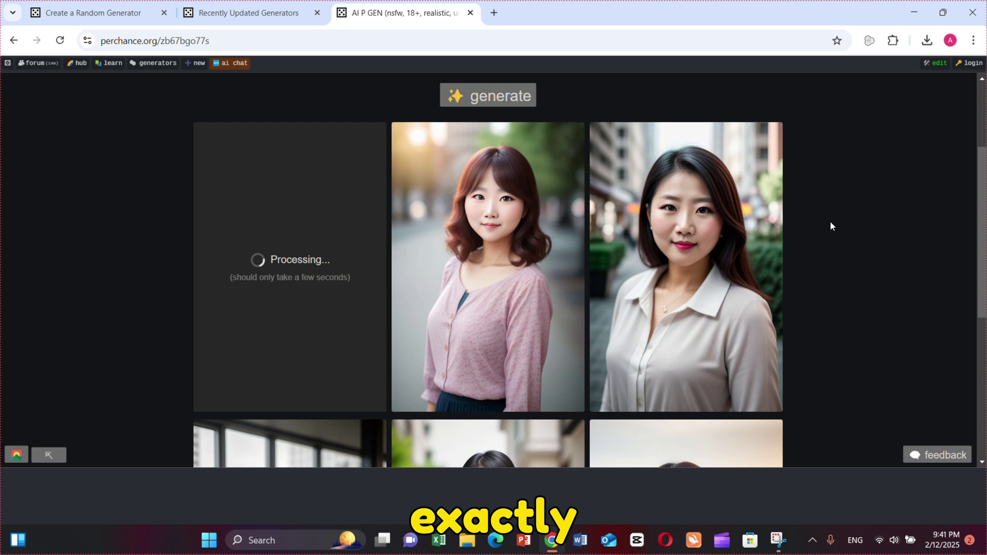
pyautogui.scroll(-4, 830, 224)
pyautogui.scroll(4, 829, 224)
pyautogui.scroll(2, 830, 223)
pyautogui.click(564, 205)
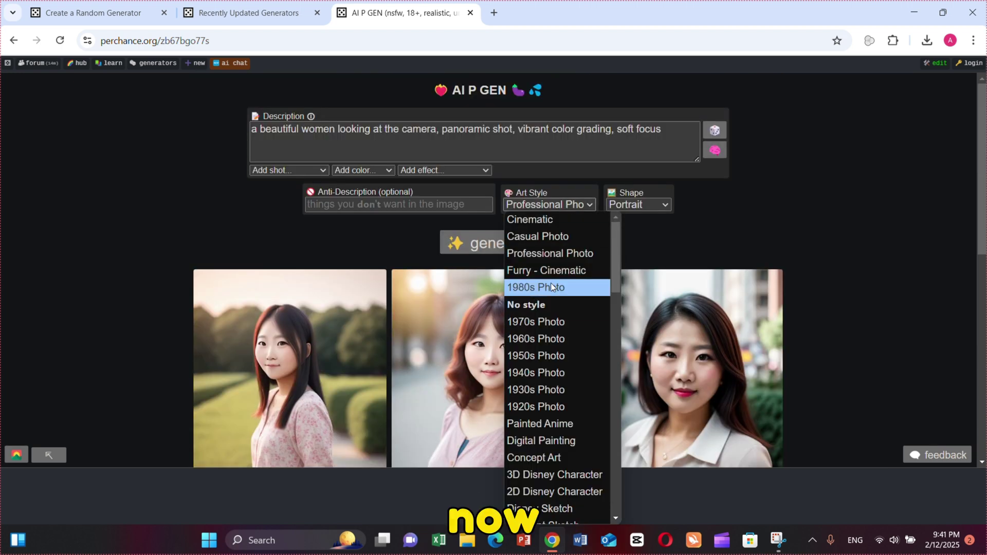
pyautogui.click(658, 203)
pyautogui.click(422, 20)
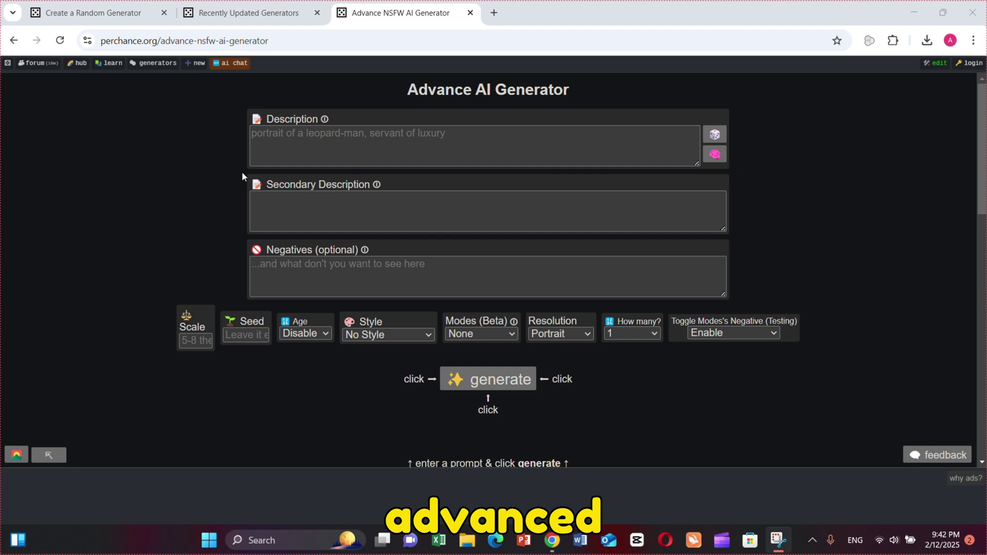
# Step: Enter the woman-looking-at-camera descriptions, scale 8, and age Young
pyautogui.click(306, 137)
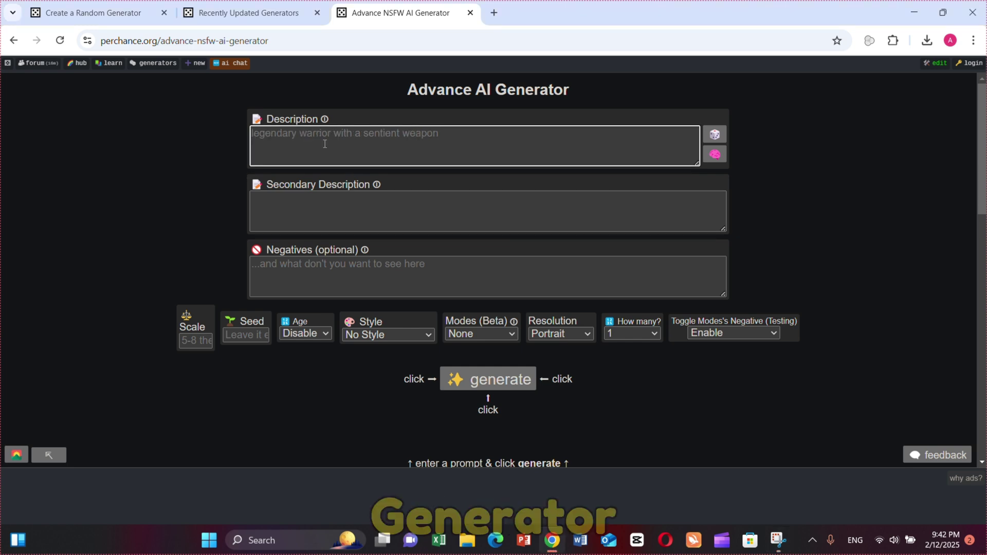
pyautogui.write('a beautiful women l')
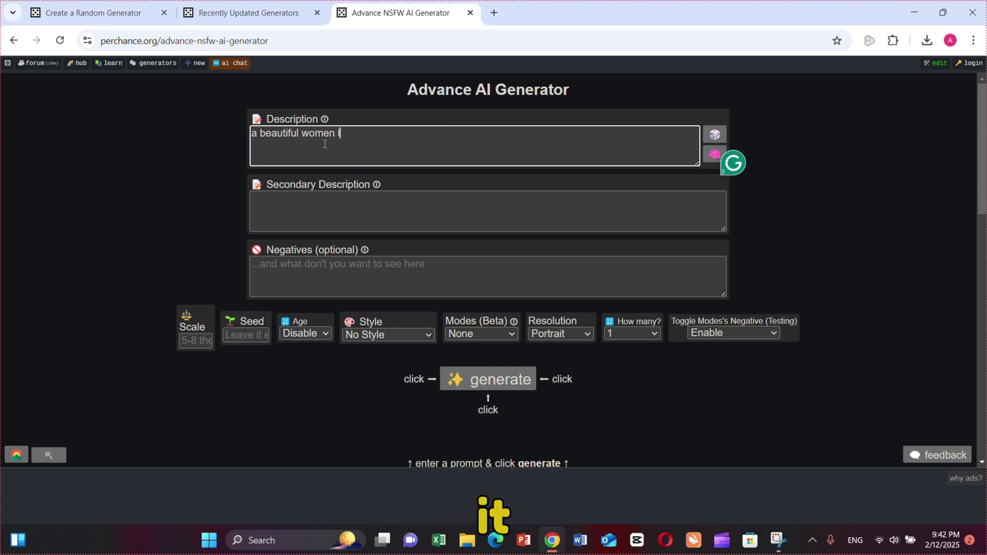
pyautogui.write('the camera')
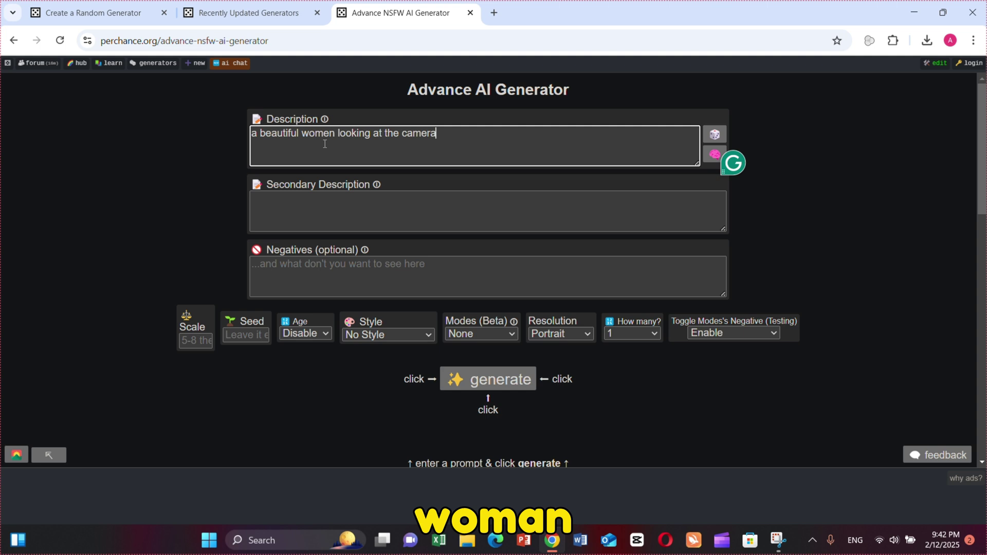
pyautogui.click(311, 217)
pyautogui.scroll(-1, 247, 263)
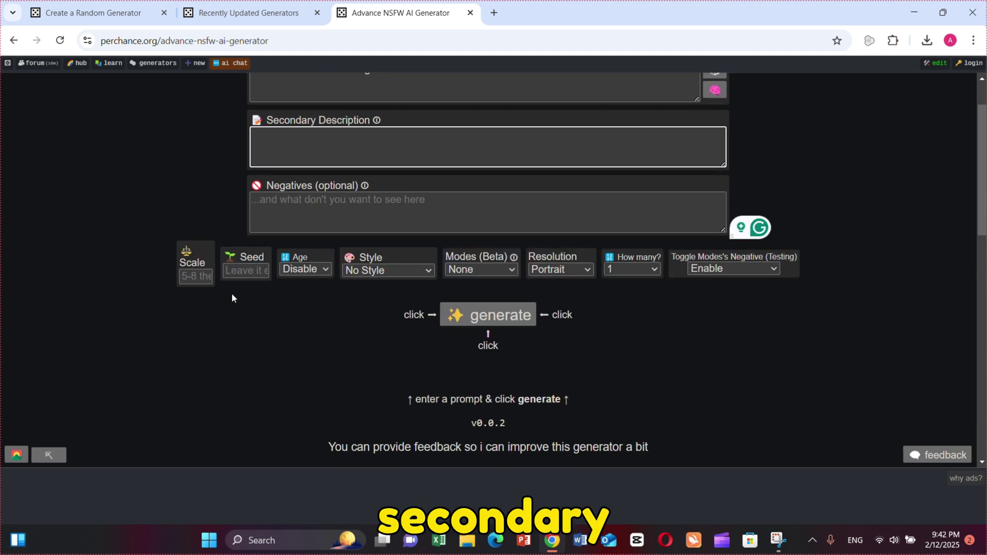
pyautogui.click(210, 280)
pyautogui.write('8')
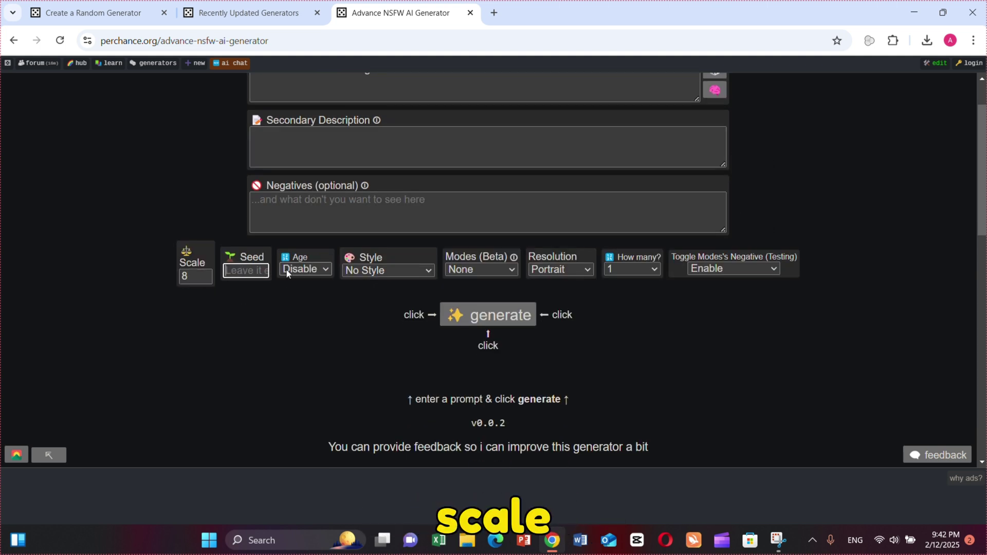
pyautogui.click(287, 270)
pyautogui.click(301, 300)
# Step: Set style Casual Photo, NSFW mode and 3 images, then generate the batch
pyautogui.click(397, 271)
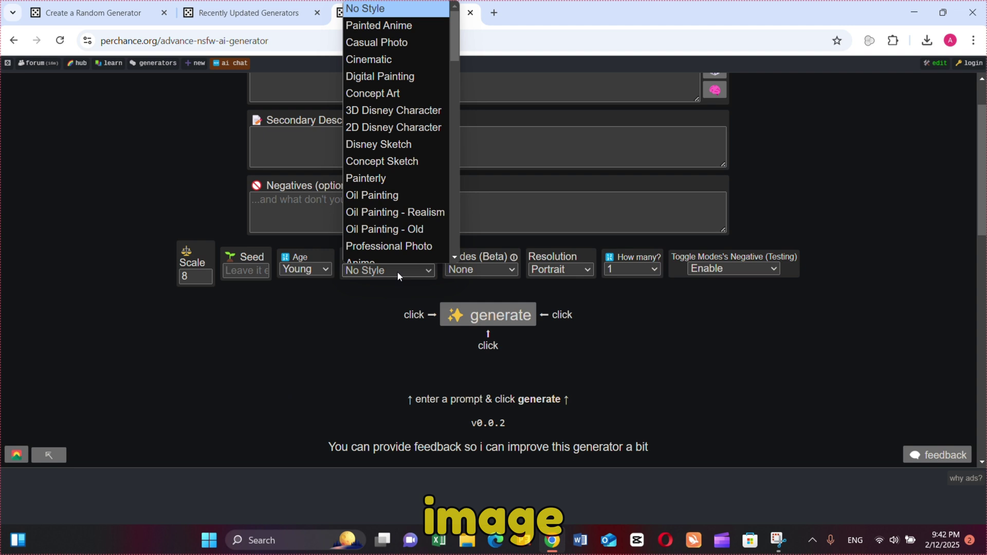
pyautogui.scroll(-1, 377, 152)
pyautogui.scroll(1, 376, 60)
pyautogui.click(375, 42)
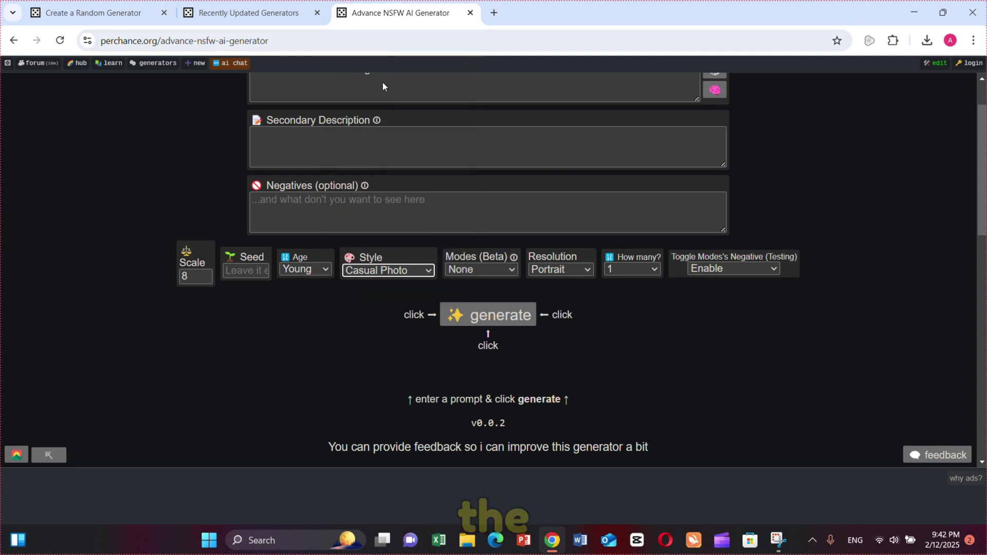
pyautogui.click(513, 272)
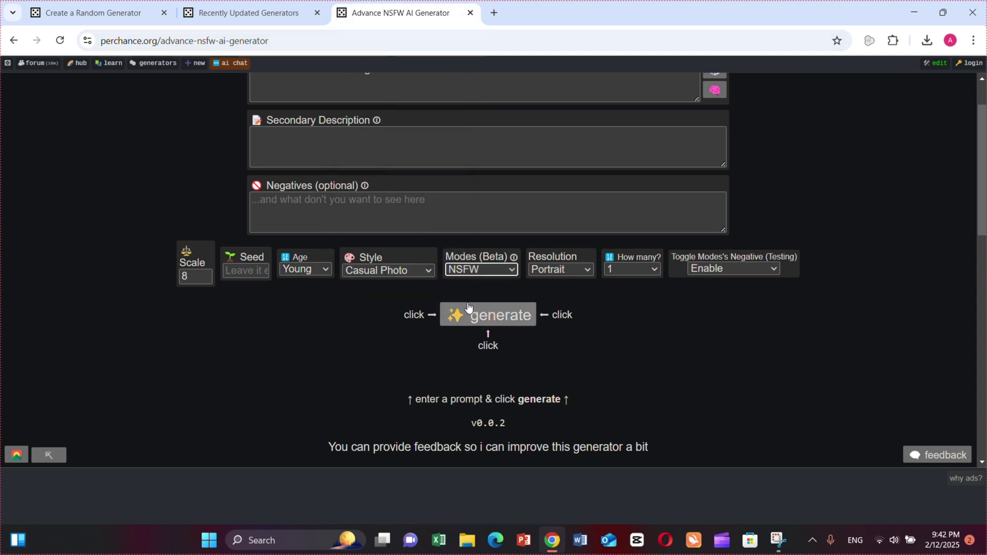
pyautogui.click(654, 272)
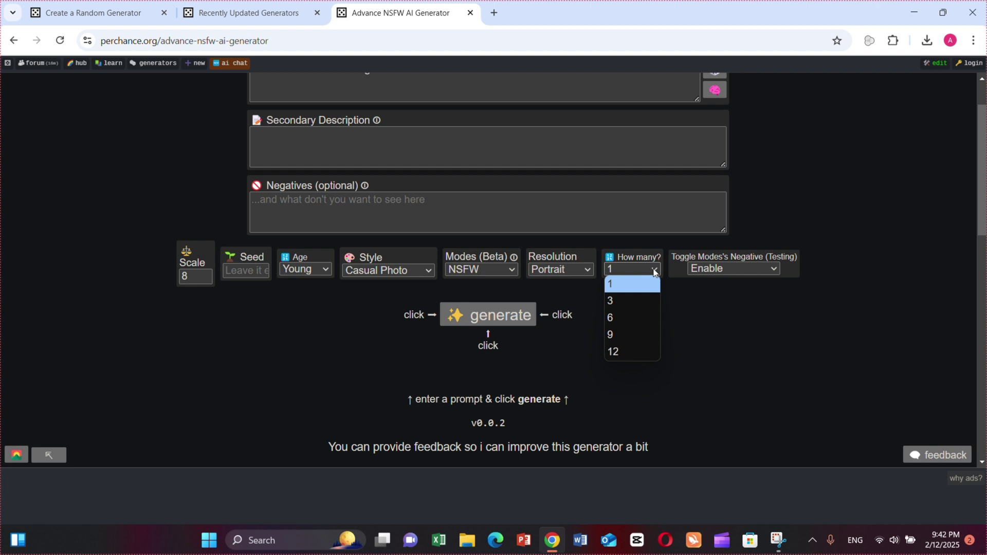
pyautogui.click(620, 301)
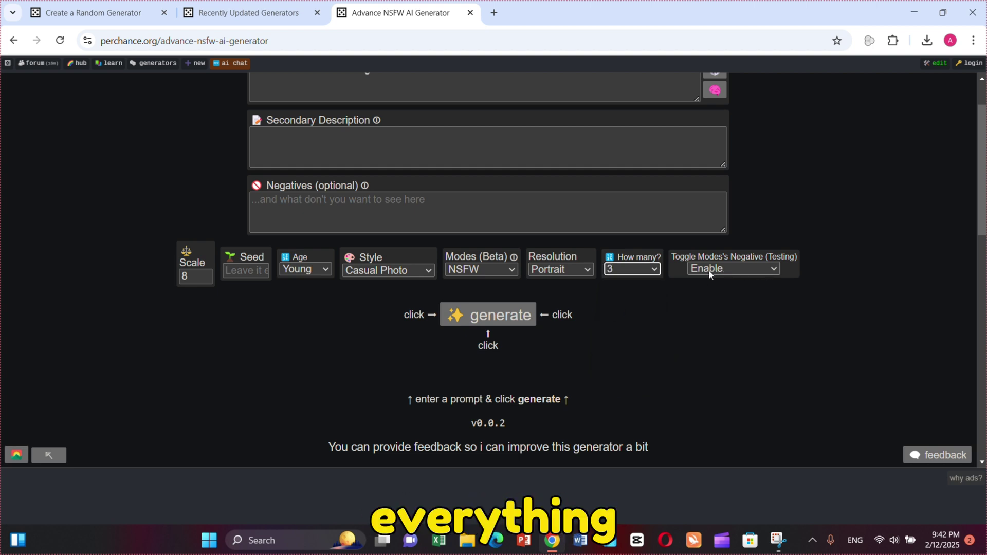
pyautogui.click(764, 269)
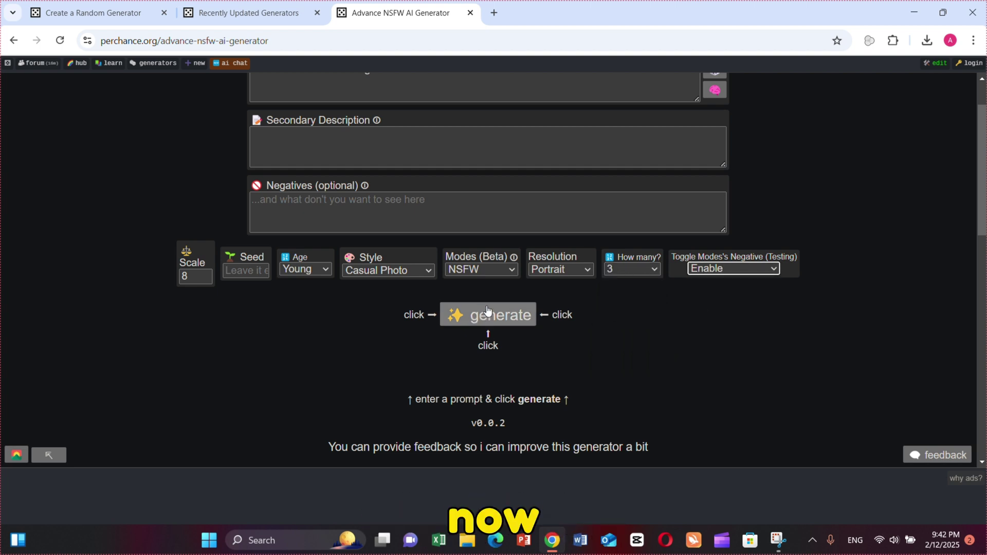
pyautogui.click(488, 311)
pyautogui.scroll(-1, 746, 269)
pyautogui.scroll(-2, 828, 270)
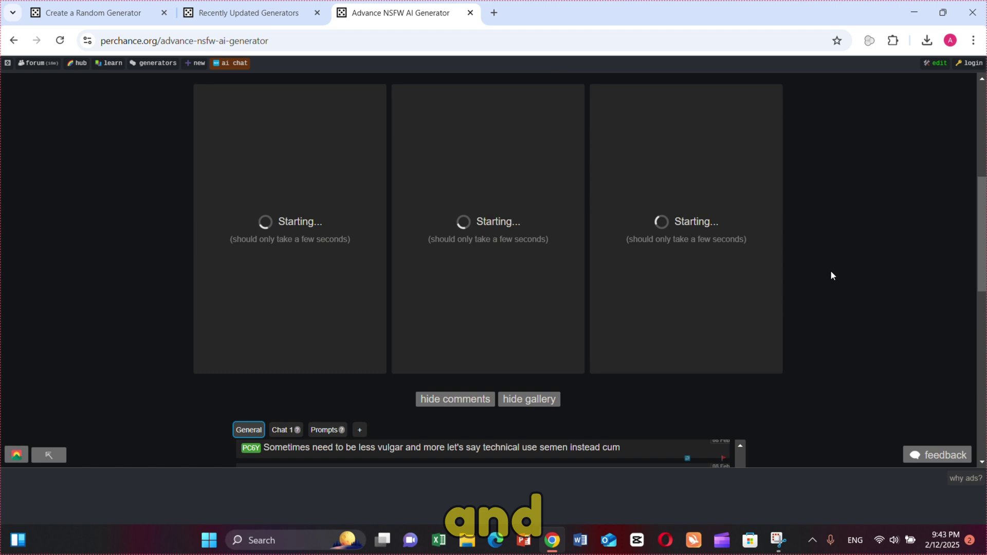
pyautogui.scroll(3, 885, 157)
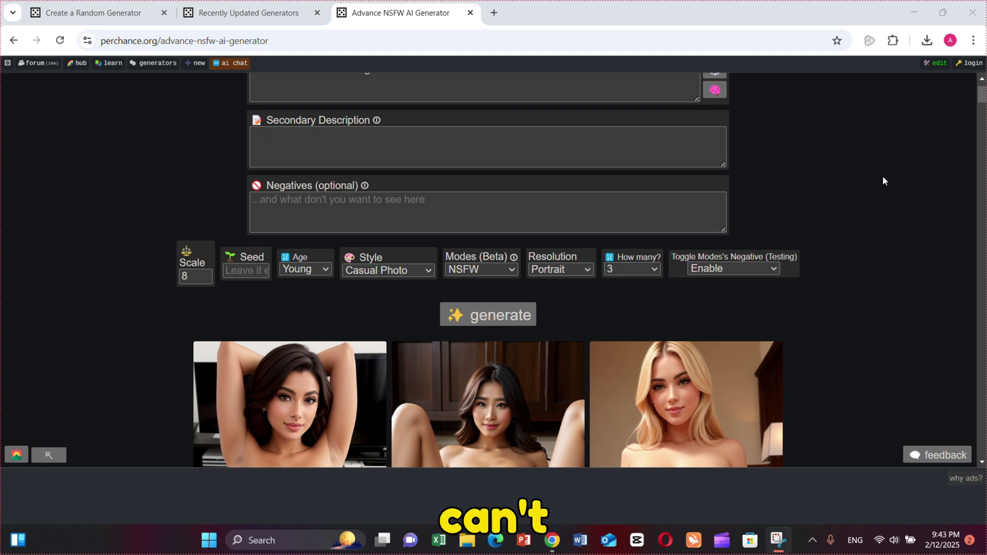
# Step: Change the generation mode to None and regenerate the three portraits
pyautogui.click(513, 272)
pyautogui.click(482, 285)
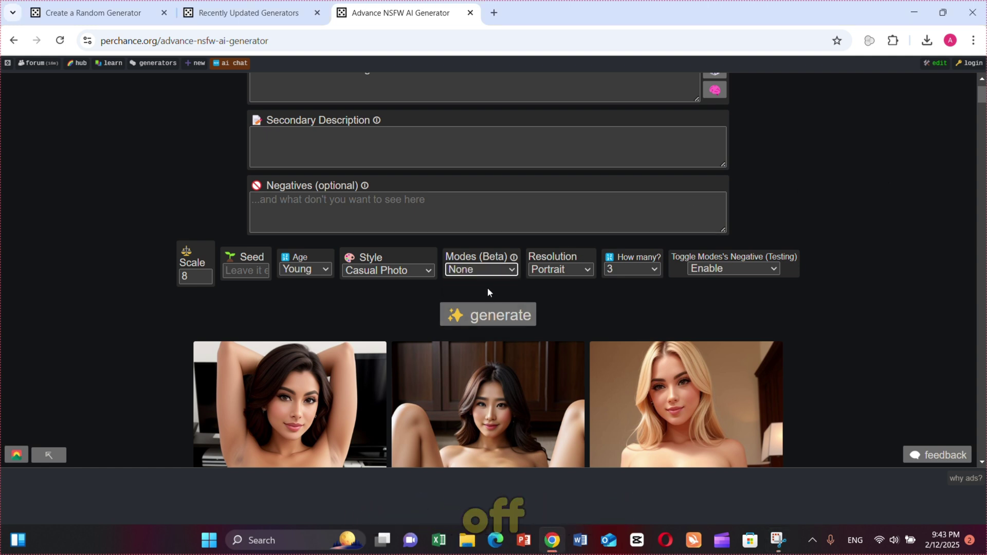
pyautogui.click(488, 315)
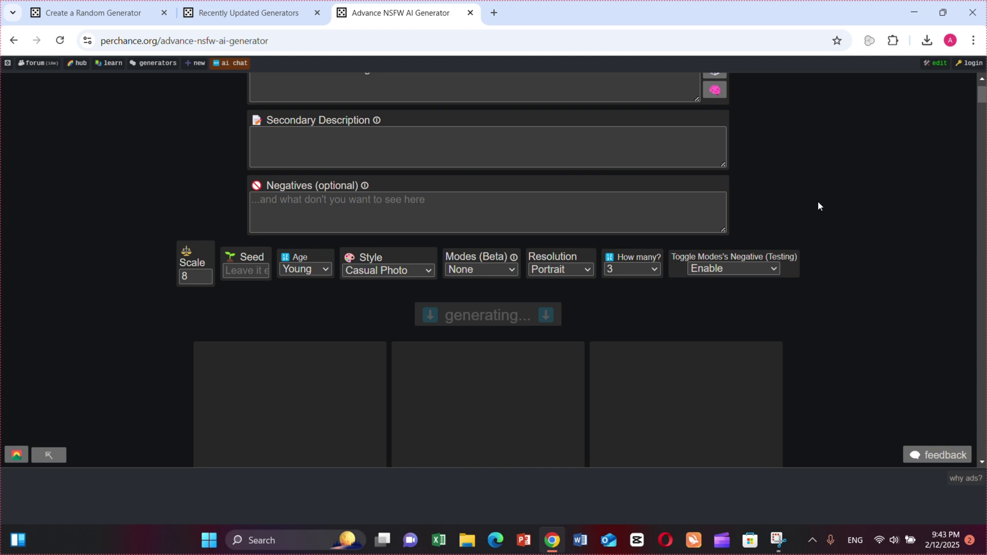
pyautogui.scroll(-3, 818, 205)
pyautogui.scroll(-3, 819, 206)
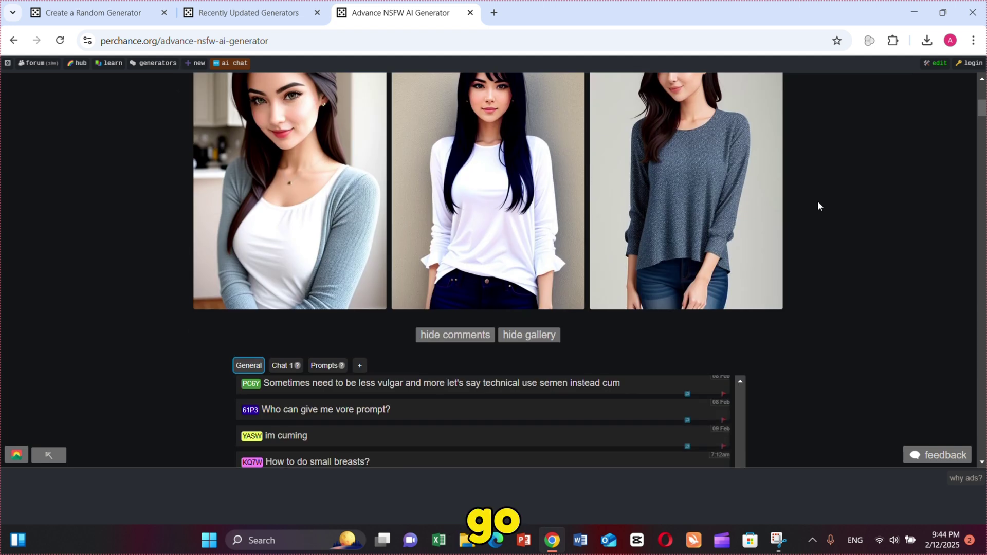
pyautogui.scroll(3, 819, 206)
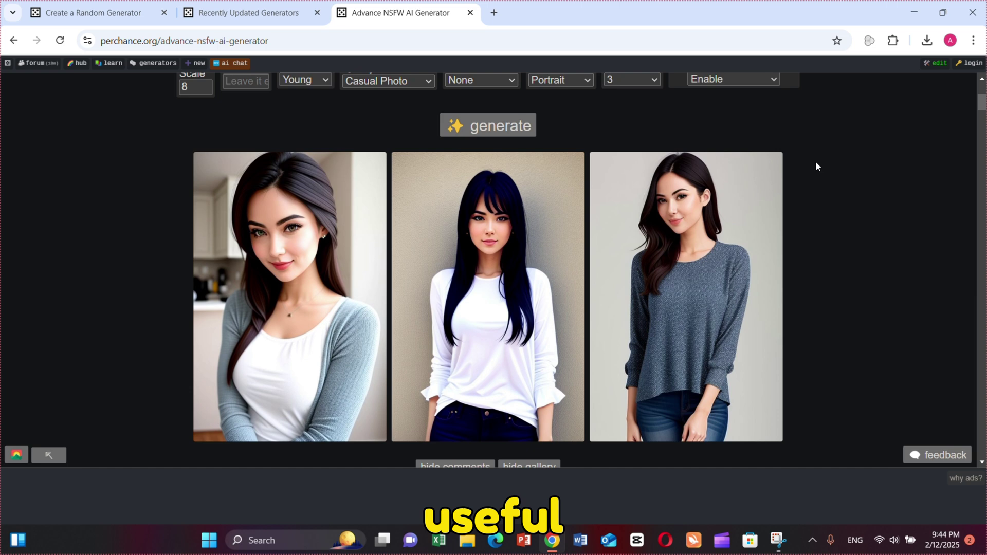
pyautogui.scroll(5, 815, 160)
# Step: Return to the search results, open the AI NSFW Image Generator and browse its ethnicity, lens and art style options
pyautogui.hotkey('alt', 'Left')
pyautogui.scroll(-3, 489, 188)
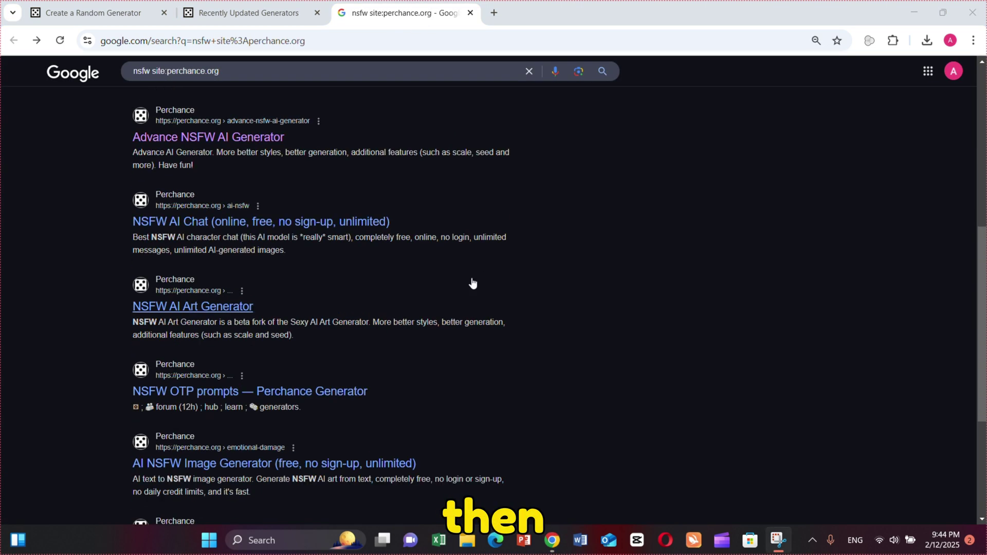
pyautogui.scroll(-2, 469, 283)
pyautogui.click(320, 272)
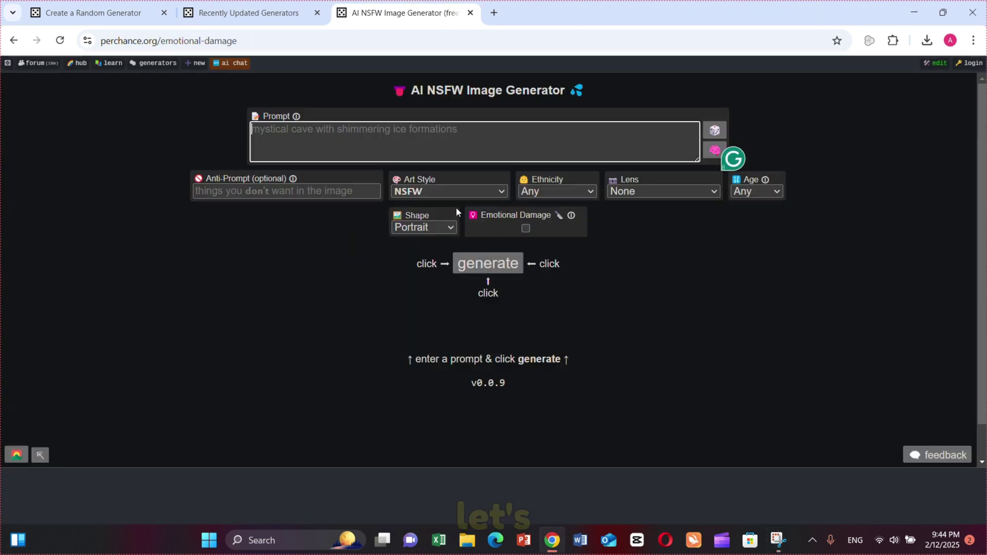
pyautogui.click(556, 191)
pyautogui.scroll(-5, 560, 314)
pyautogui.scroll(-4, 561, 314)
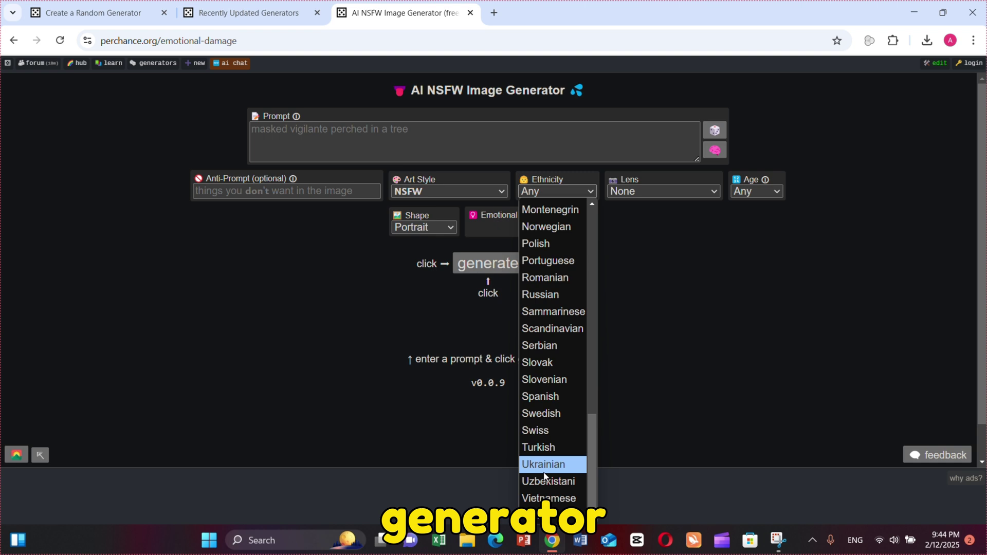
pyautogui.scroll(6, 550, 224)
pyautogui.click(663, 191)
pyautogui.click(449, 192)
pyautogui.scroll(-5, 446, 248)
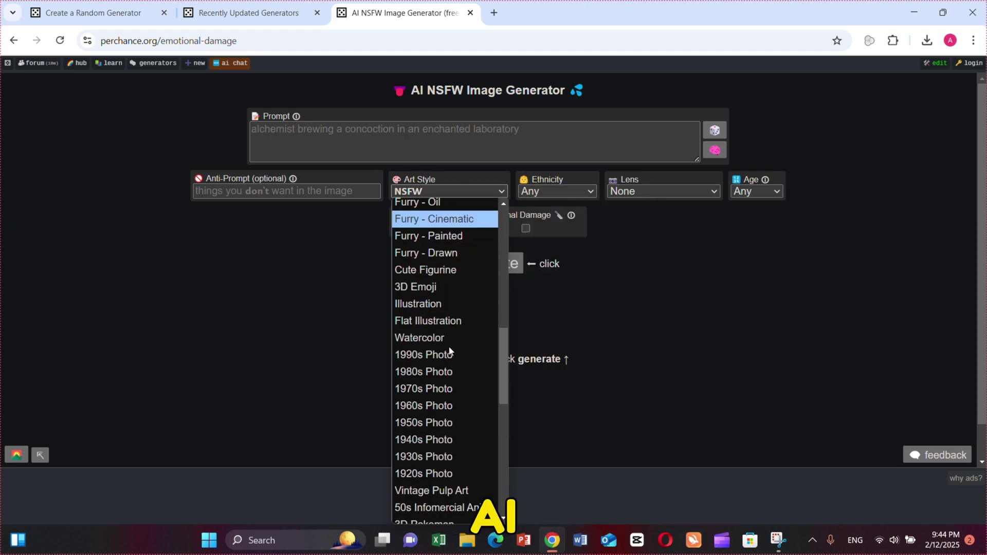
pyautogui.scroll(-5, 441, 379)
pyautogui.click(532, 276)
# Step: Enter the woman-facing-camera prompt and set the art style to Cinematic
pyautogui.click(300, 139)
pyautogui.write('a beautiful women looking at the camera')
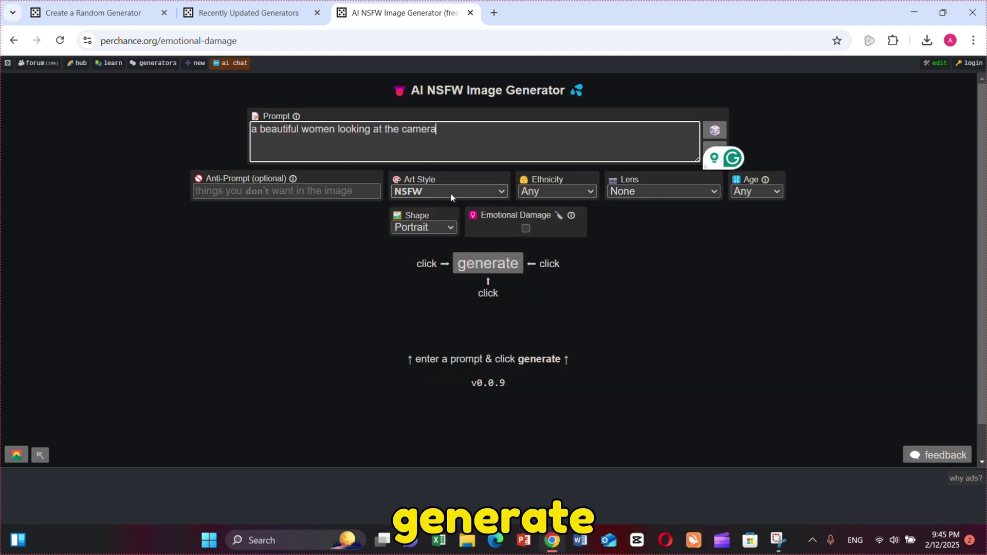
pyautogui.click(450, 192)
pyautogui.click(436, 258)
pyautogui.click(320, 171)
# Step: Set ethnicity Canadian, 800mm lens and age Teen, then generate the portrait
pyautogui.click(557, 205)
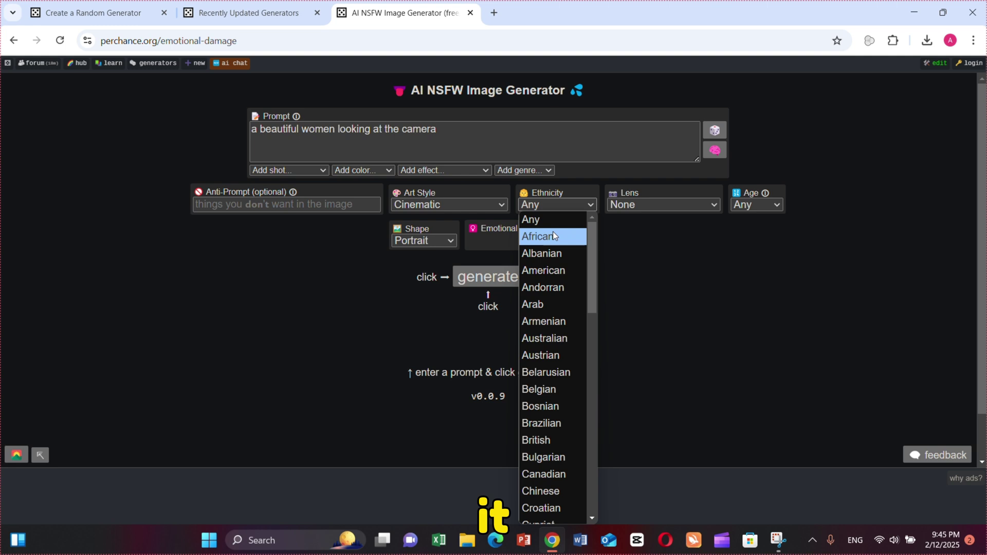
pyautogui.scroll(-3, 552, 308)
pyautogui.click(551, 344)
pyautogui.click(663, 205)
pyautogui.click(667, 287)
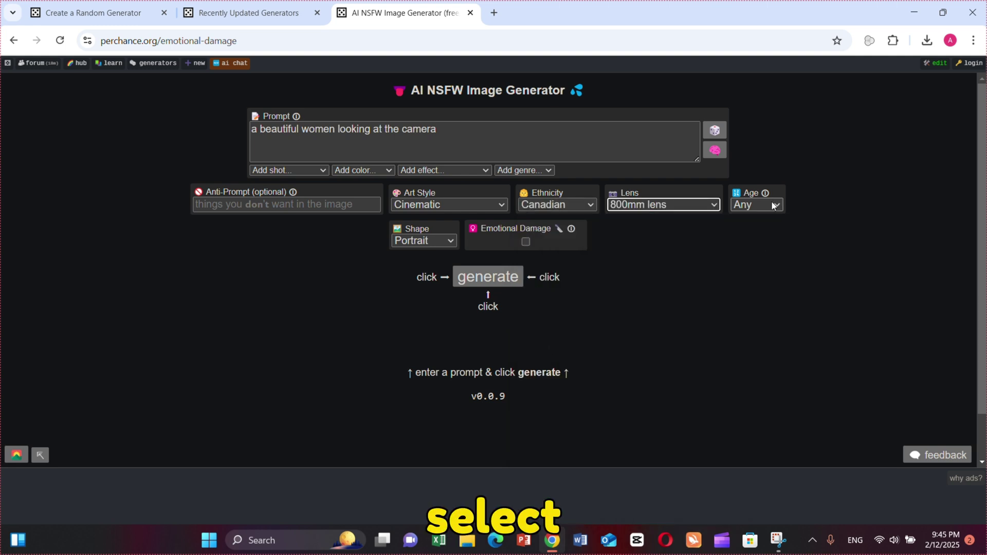
pyautogui.click(756, 204)
pyautogui.click(751, 236)
pyautogui.click(488, 276)
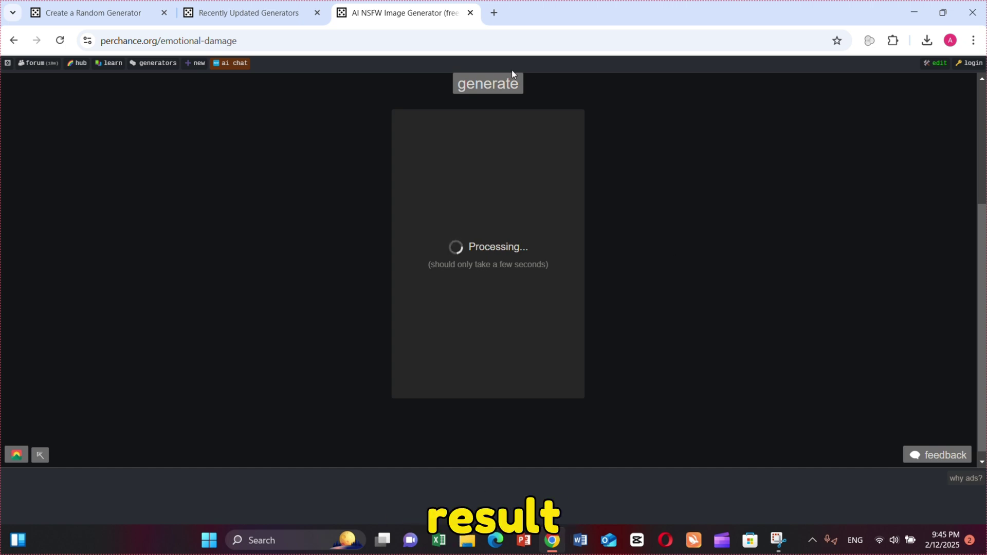
pyautogui.scroll(3, 524, 267)
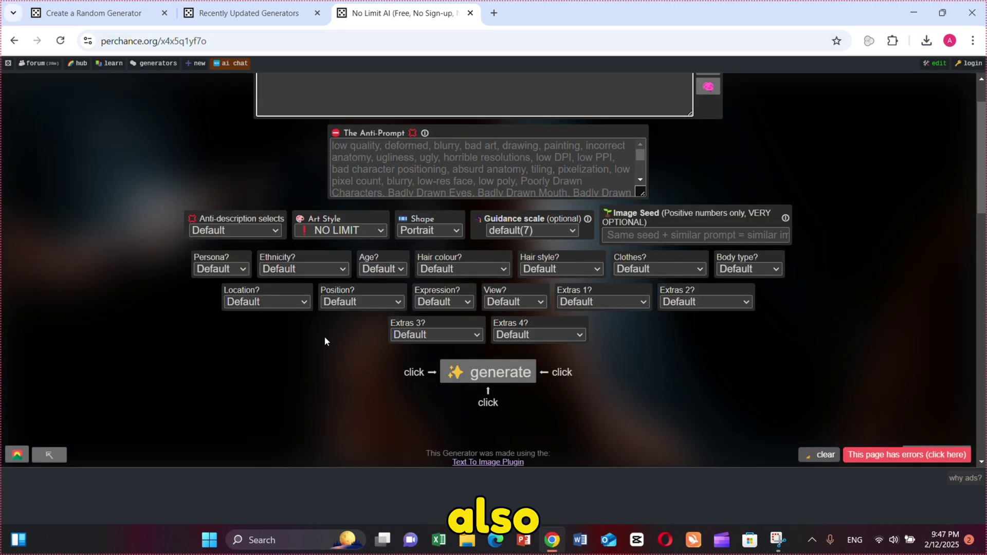
pyautogui.write('a beautiful woman looking at the camera')
# Step: Set anti-description Underwear, Realistic images style, Beautiful persona, Indian ethnicity and age 25
pyautogui.click(232, 293)
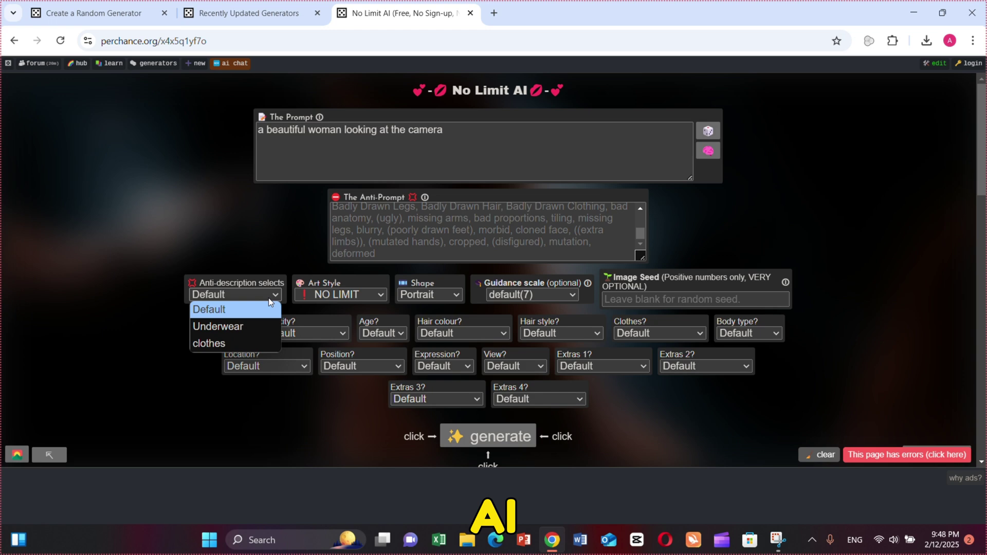
pyautogui.click(224, 325)
pyautogui.click(339, 294)
pyautogui.click(222, 332)
pyautogui.click(304, 333)
pyautogui.click(293, 198)
# Step: Set hair colour Redhead and clothing black bikini, then start generating the image
pyautogui.click(463, 332)
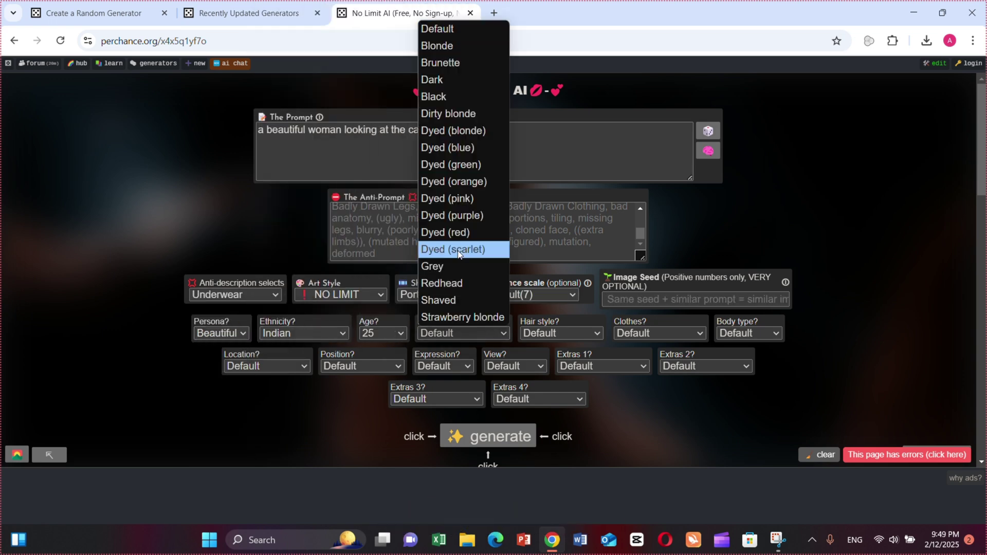
pyautogui.click(452, 282)
pyautogui.click(659, 333)
pyautogui.click(267, 366)
pyautogui.click(443, 366)
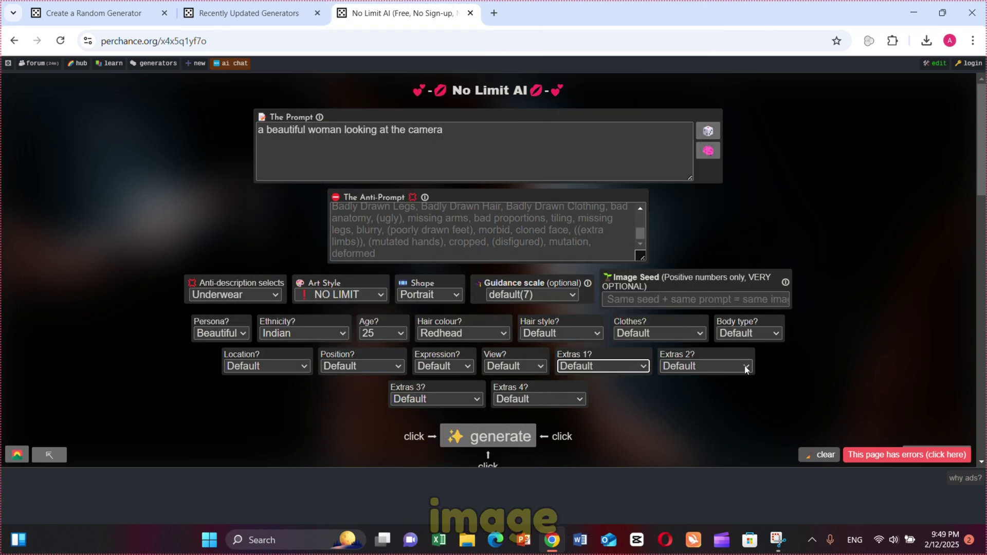
pyautogui.click(488, 436)
pyautogui.scroll(-2, 703, 383)
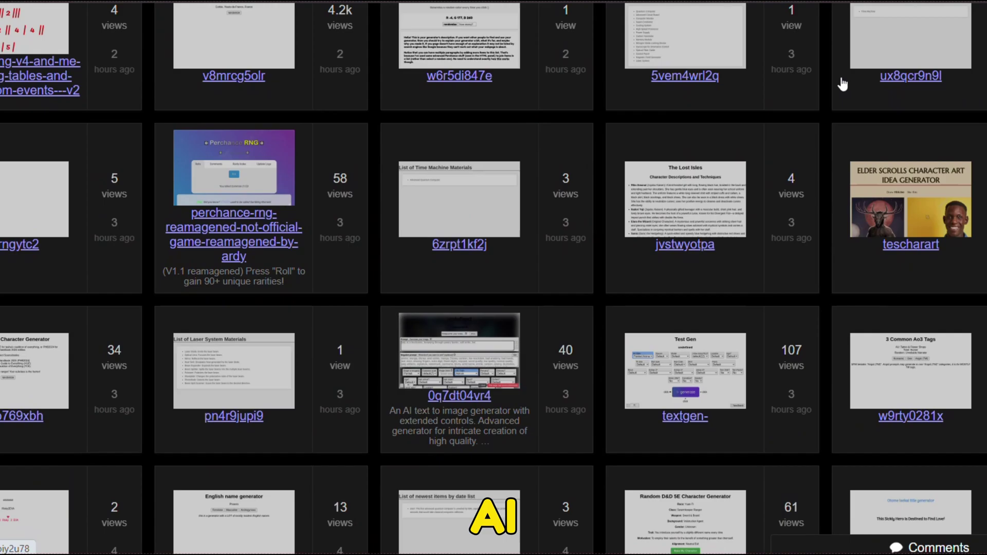
pyautogui.scroll(-3, 845, 75)
pyautogui.scroll(-5, 845, 76)
pyautogui.scroll(-5, 844, 75)
pyautogui.scroll(-5, 844, 74)
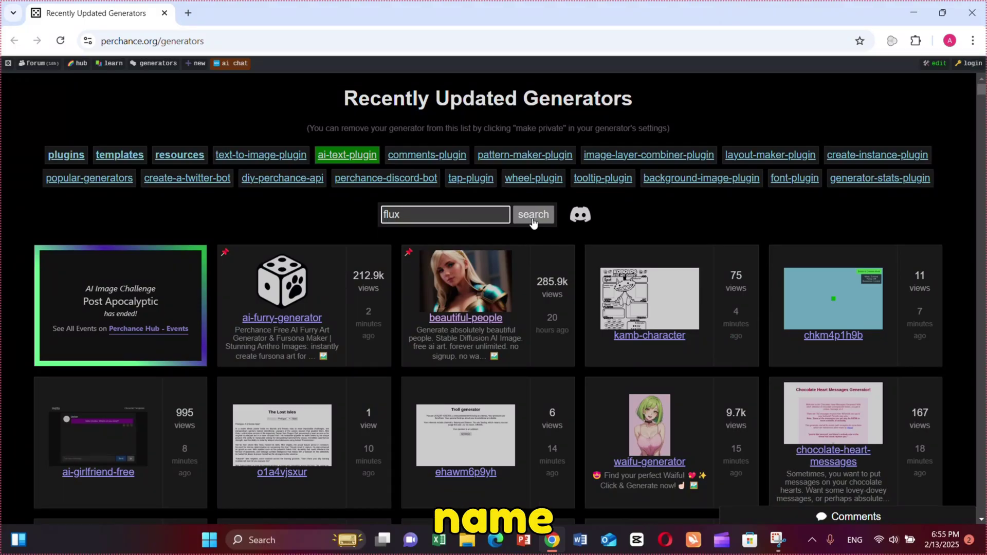
# Step: Search Google for flux site:perchance.org and open the UR Imagine AI result
pyautogui.click(531, 219)
pyautogui.click(266, 193)
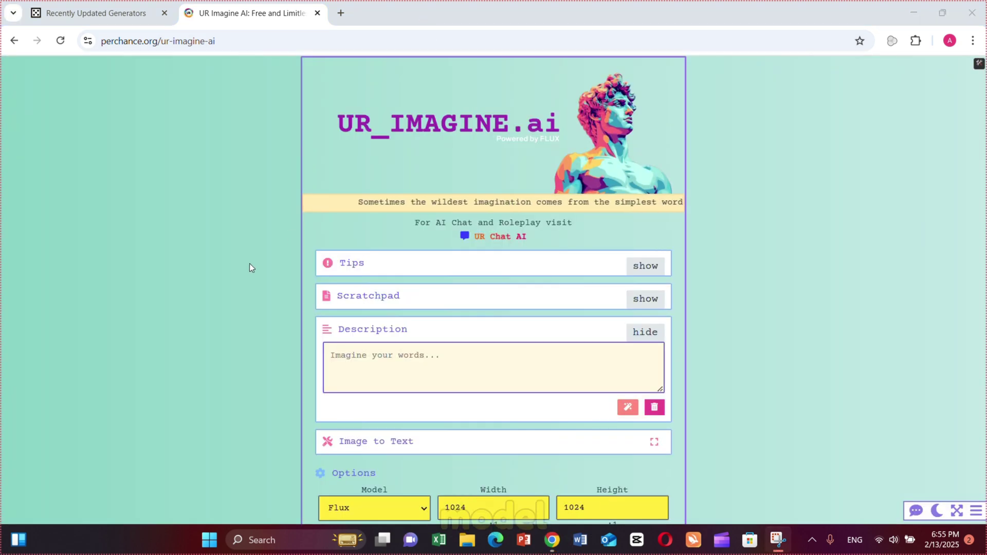
pyautogui.scroll(-2, 509, 256)
# Step: Replace the description with a woman looking at the camera and keep the Flux model
pyautogui.click(384, 245)
pyautogui.write('a beautiful woman')
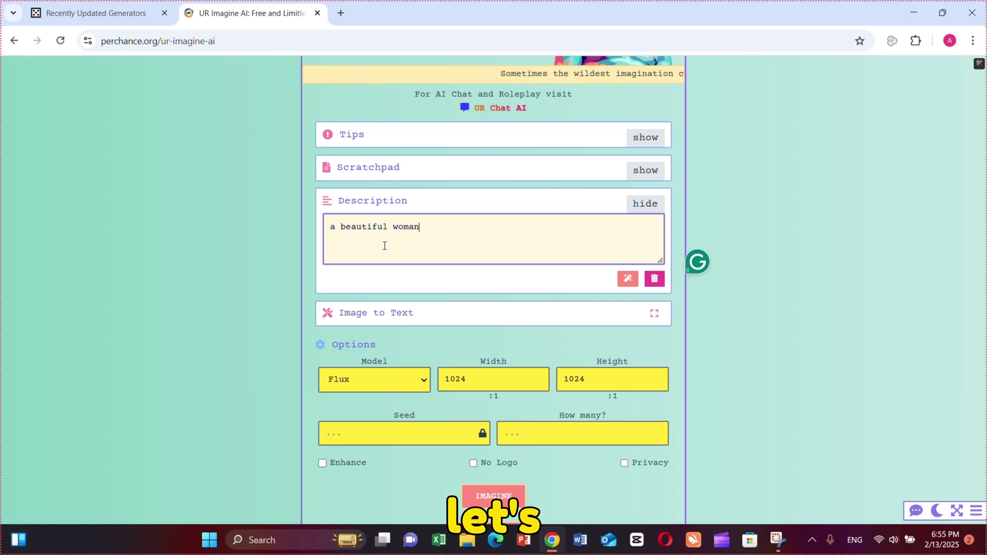
pyautogui.write(' looking at the camera')
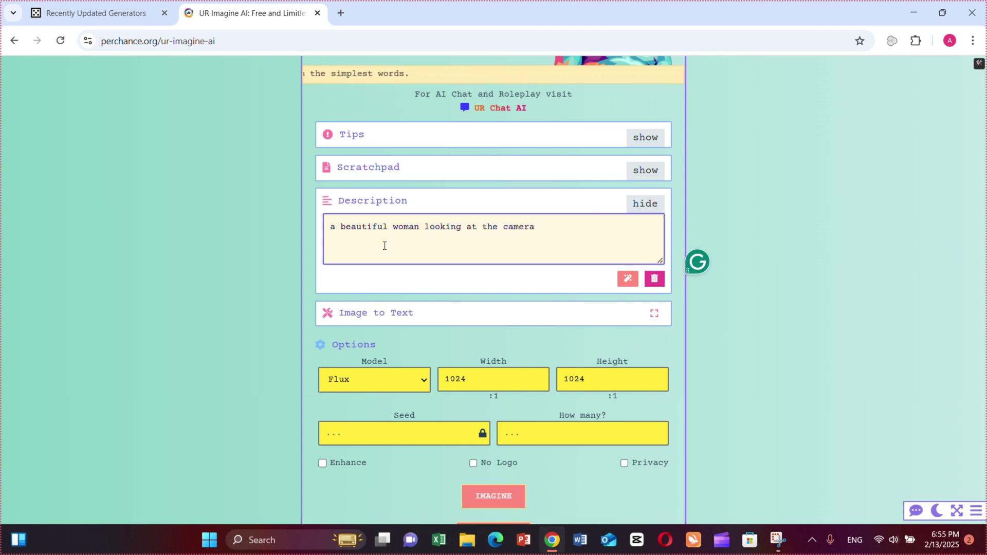
pyautogui.hotkey('ctrl', 'a')
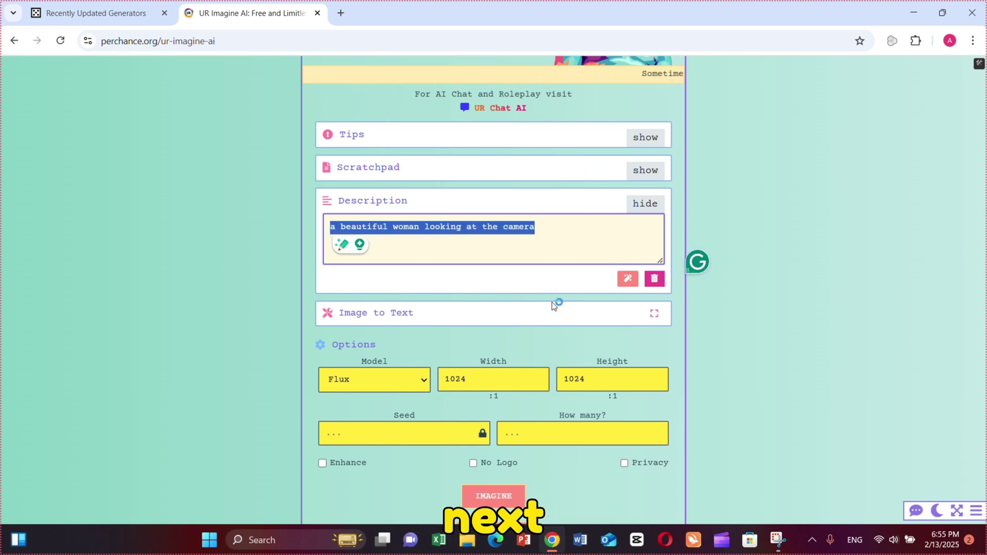
pyautogui.click(509, 311)
pyautogui.scroll(-1, 541, 324)
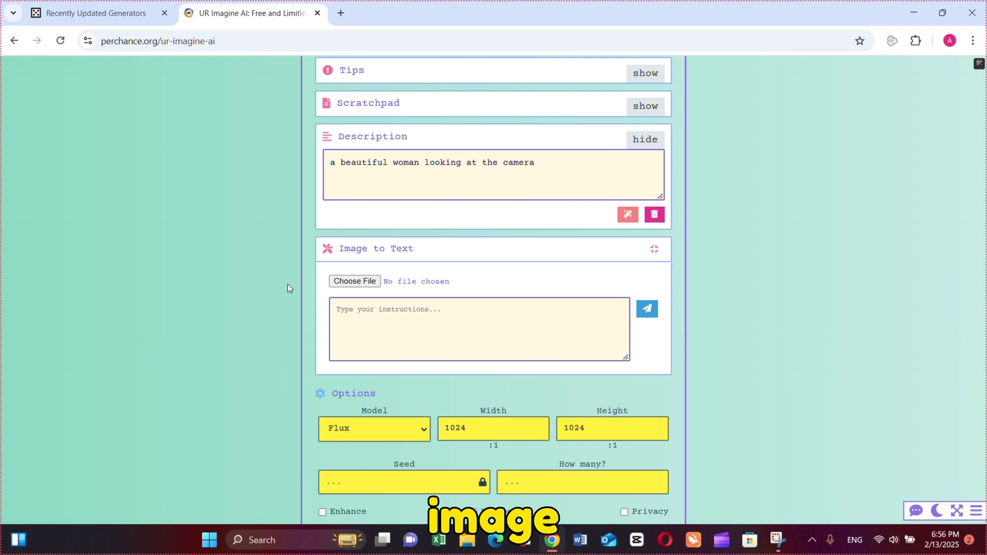
pyautogui.scroll(-2, 437, 288)
pyautogui.click(374, 299)
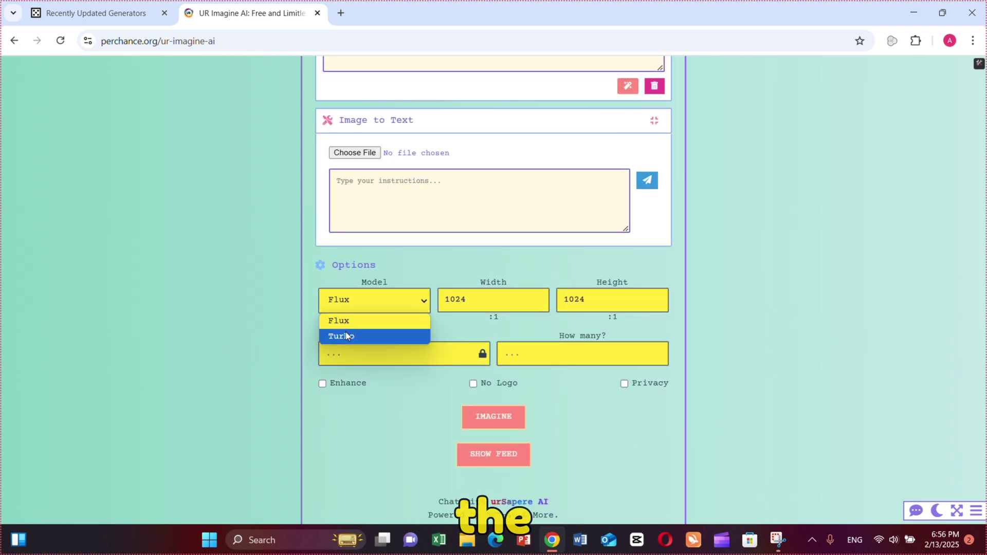
pyautogui.click(606, 300)
# Step: Set height 720 and 2 images, enable Privacy, and generate the portraits
pyautogui.doubleClick(606, 299)
pyautogui.write('720')
pyautogui.scroll(-1, 639, 324)
pyautogui.press('Tab')
pyautogui.write('2')
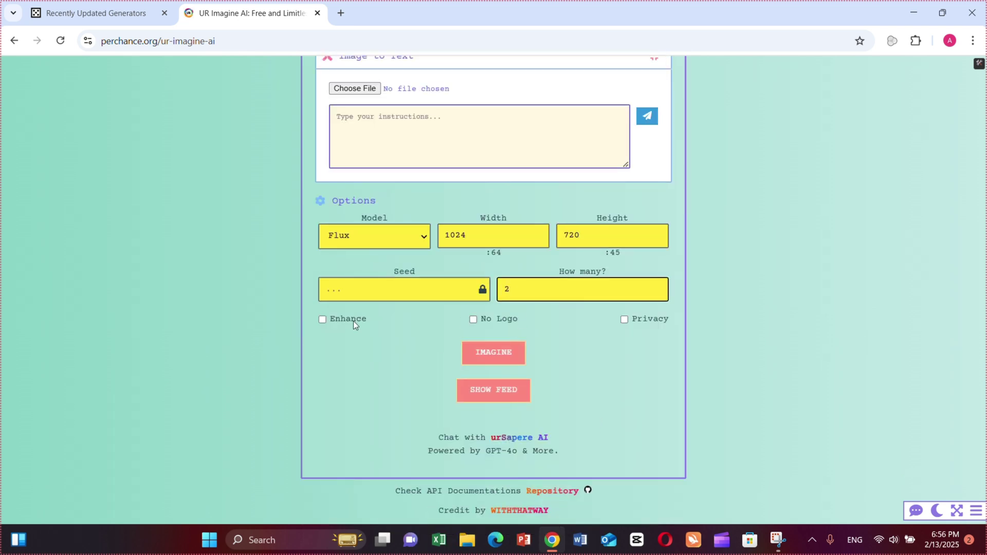
pyautogui.click(493, 352)
pyautogui.click(624, 318)
pyautogui.scroll(-2, 642, 356)
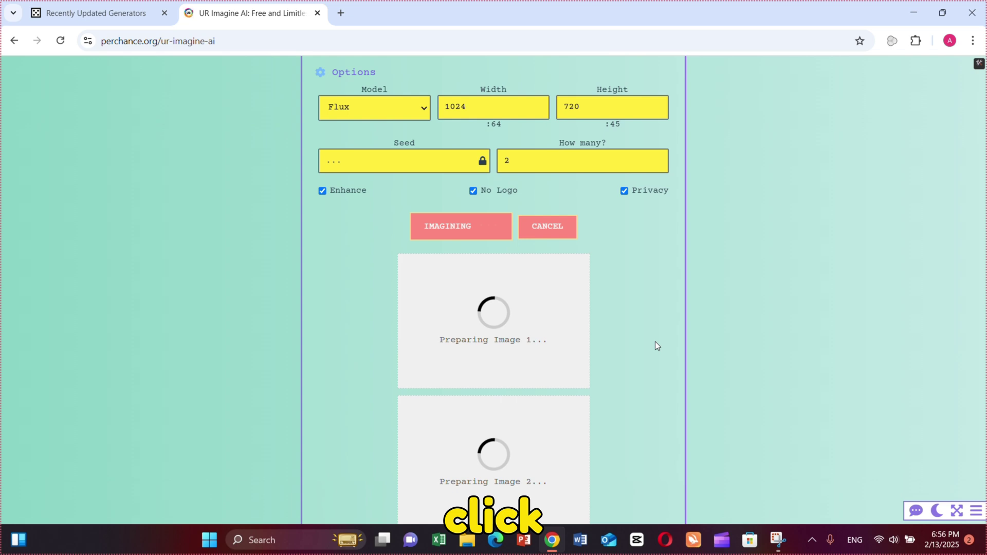
pyautogui.scroll(-2, 654, 341)
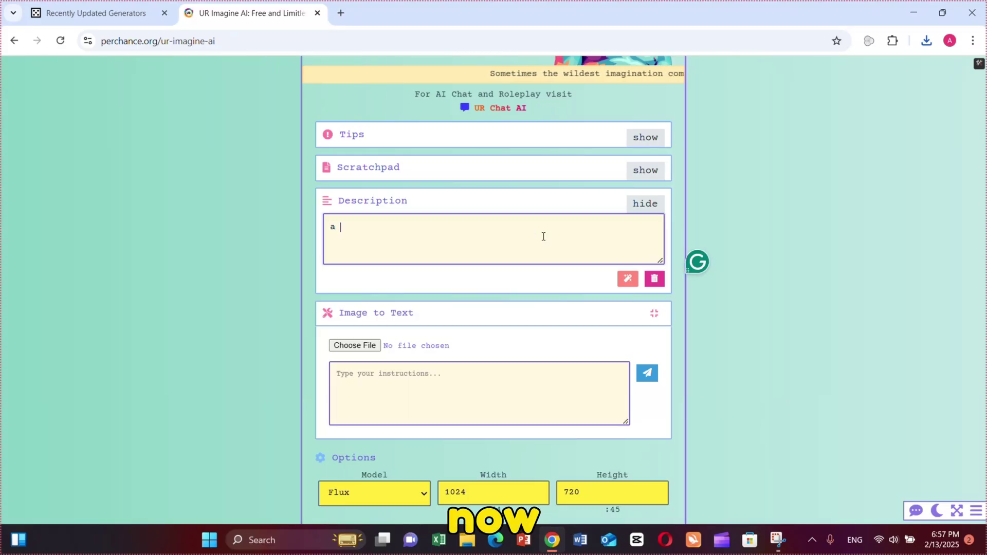
pyautogui.write('spider man in ne')
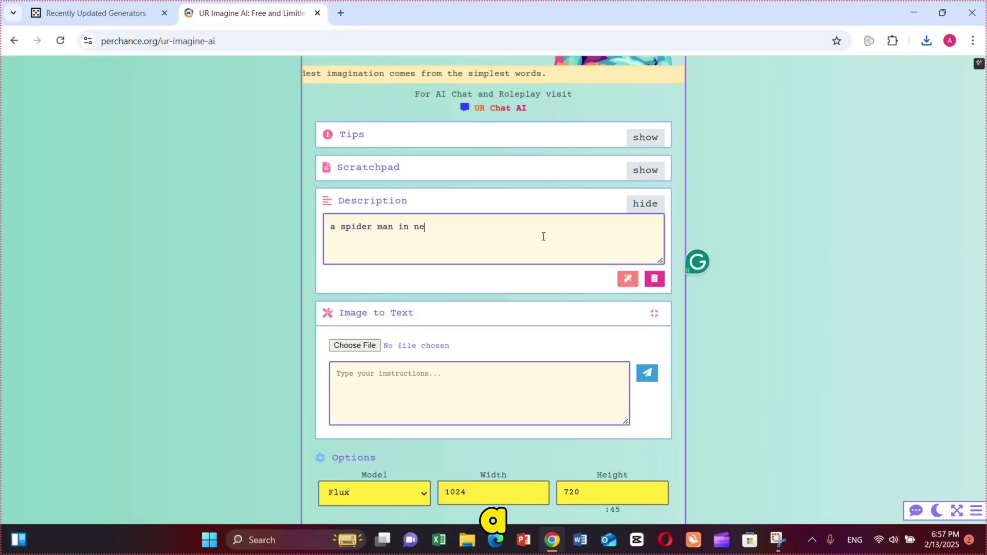
pyautogui.write('w york city')
pyautogui.scroll(-3, 532, 308)
# Step: Generate the Spider-Man in New York City image, download it and view it full-size
pyautogui.click(562, 346)
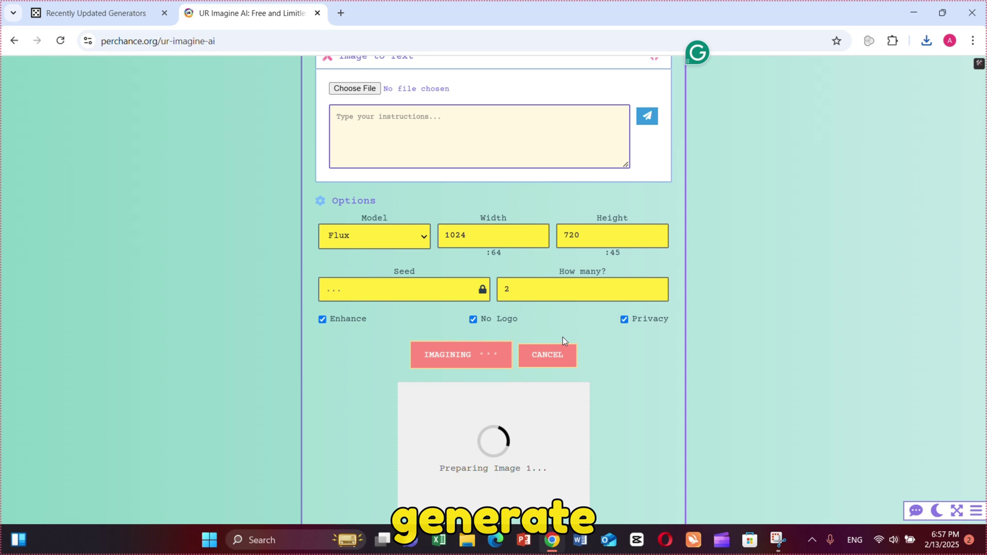
pyautogui.scroll(-2, 602, 317)
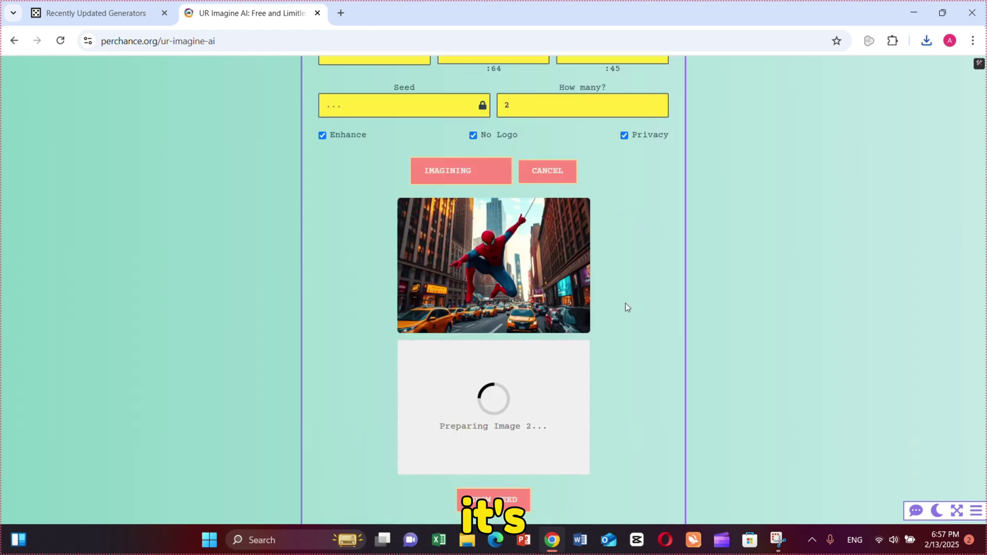
pyautogui.click(927, 40)
pyautogui.click(810, 74)
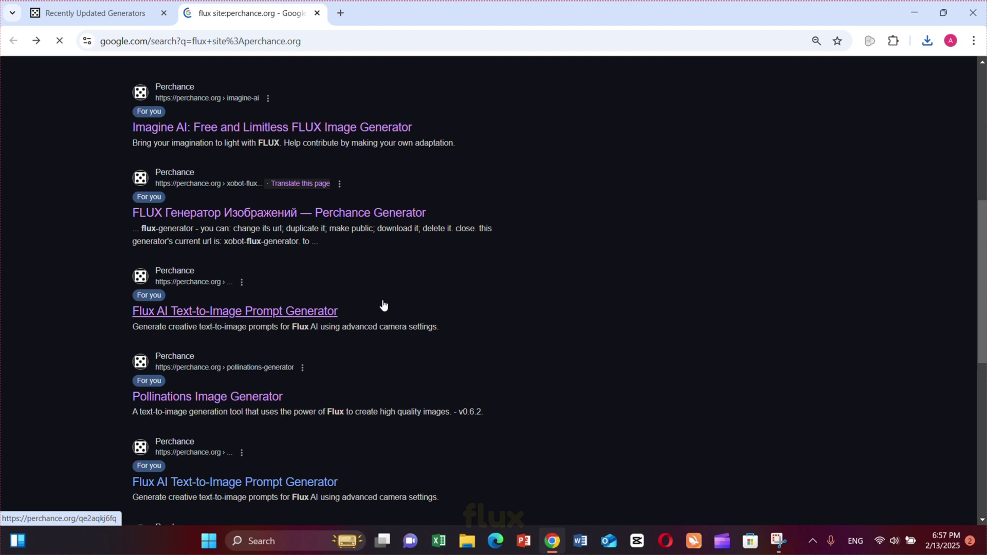
pyautogui.scroll(-1, 408, 302)
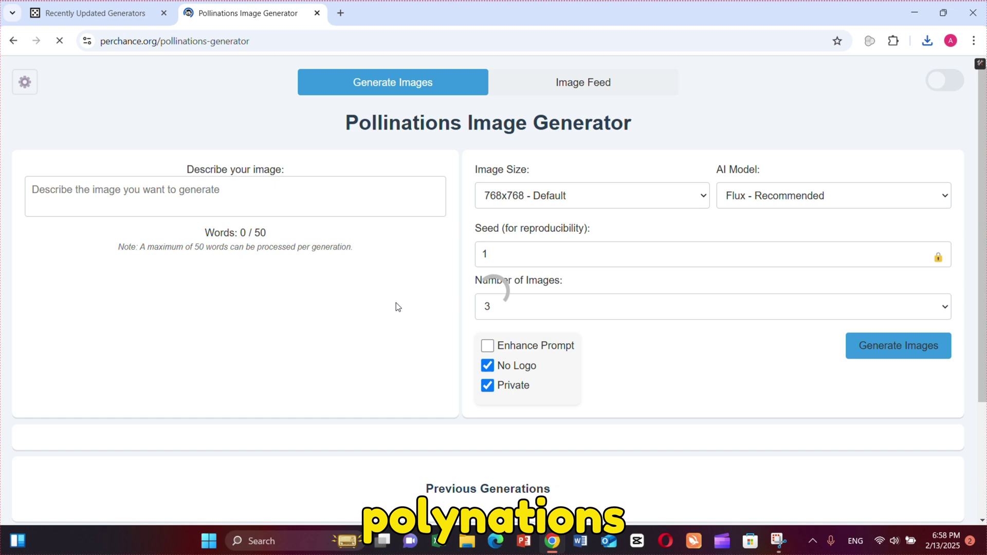
# Step: Choose the Flux-Pro Advanced model, write the woman portrait prompt and set size 1024x1024
pyautogui.click(805, 203)
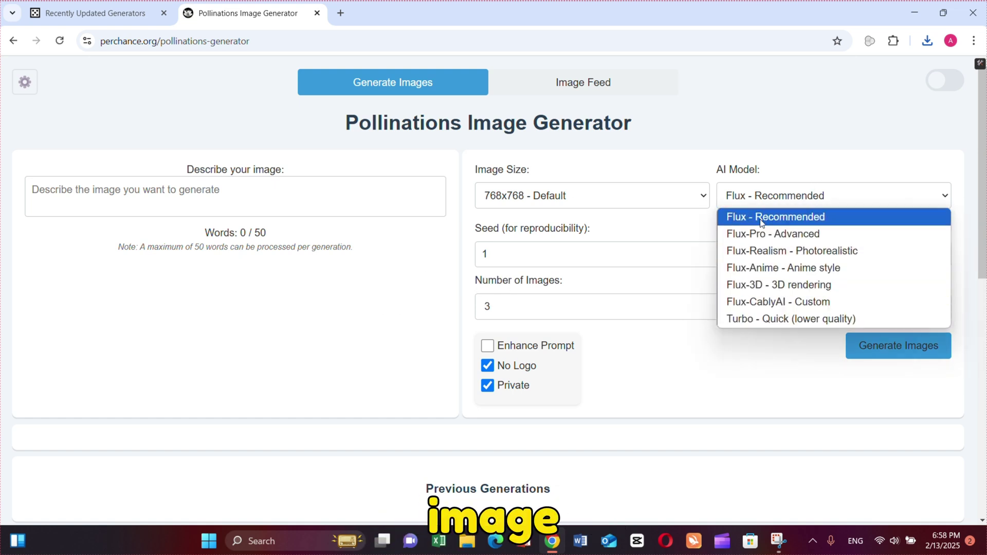
pyautogui.click(756, 234)
pyautogui.click(124, 194)
pyautogui.write('a beautiful wom')
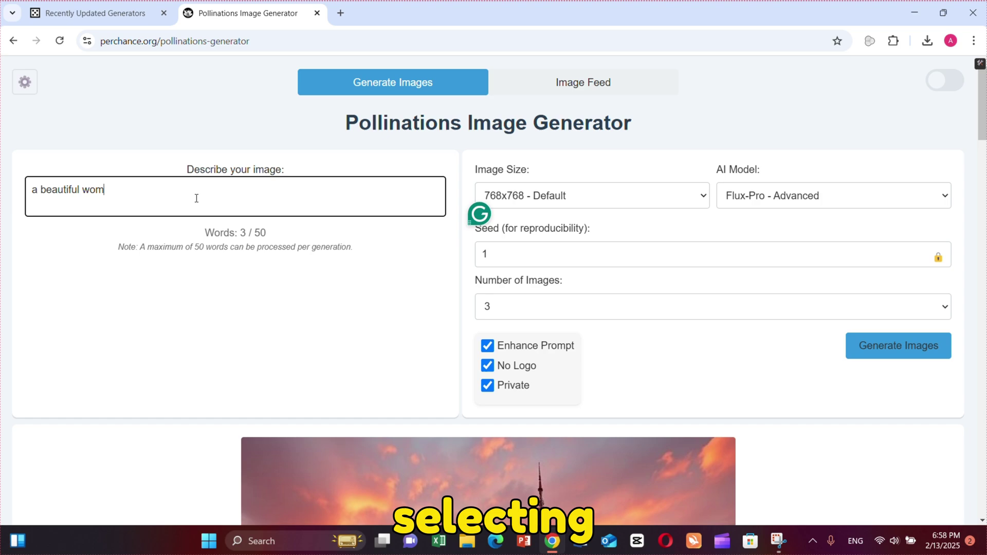
pyautogui.write('an looking at the camer')
pyautogui.click(591, 195)
# Step: Pick the Flux-Realism model and generate the three portraits, then review the results
pyautogui.click(591, 276)
pyautogui.click(833, 195)
pyautogui.click(771, 250)
pyautogui.click(876, 345)
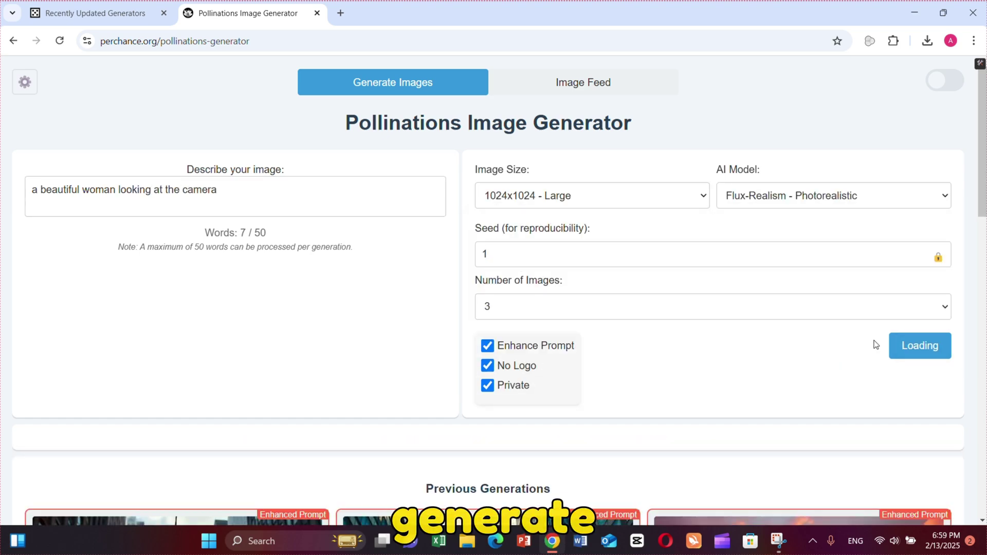
pyautogui.scroll(-10, 735, 320)
pyautogui.scroll(-3, 738, 324)
pyautogui.scroll(-3, 737, 323)
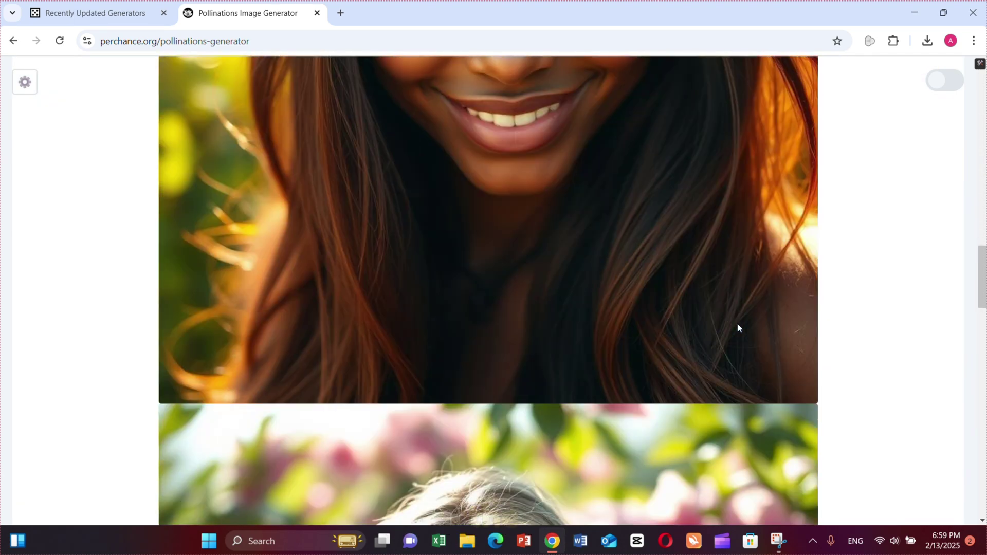
pyautogui.scroll(-4, 737, 323)
pyautogui.scroll(-2, 737, 324)
pyautogui.scroll(-5, 522, 313)
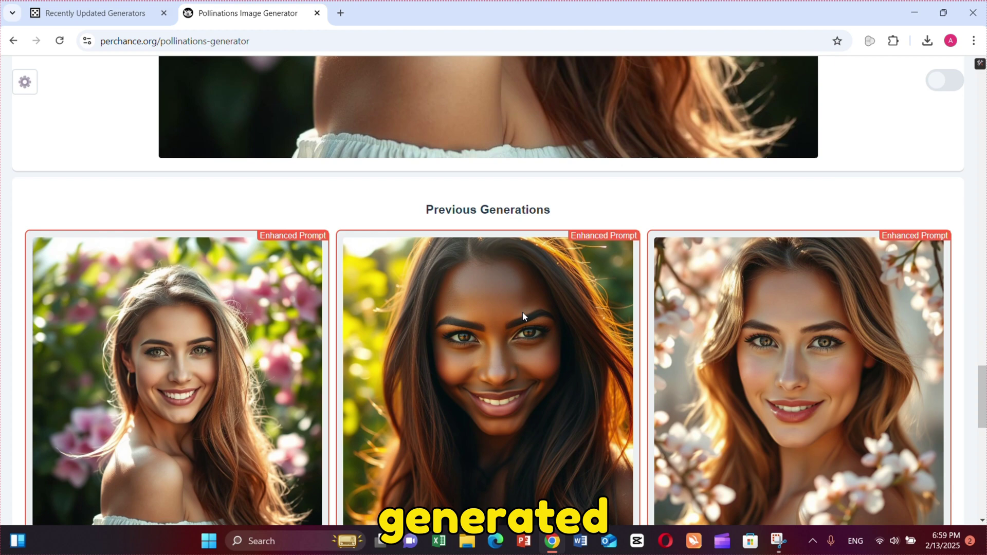
pyautogui.scroll(-4, 523, 311)
pyautogui.scroll(2, 646, 324)
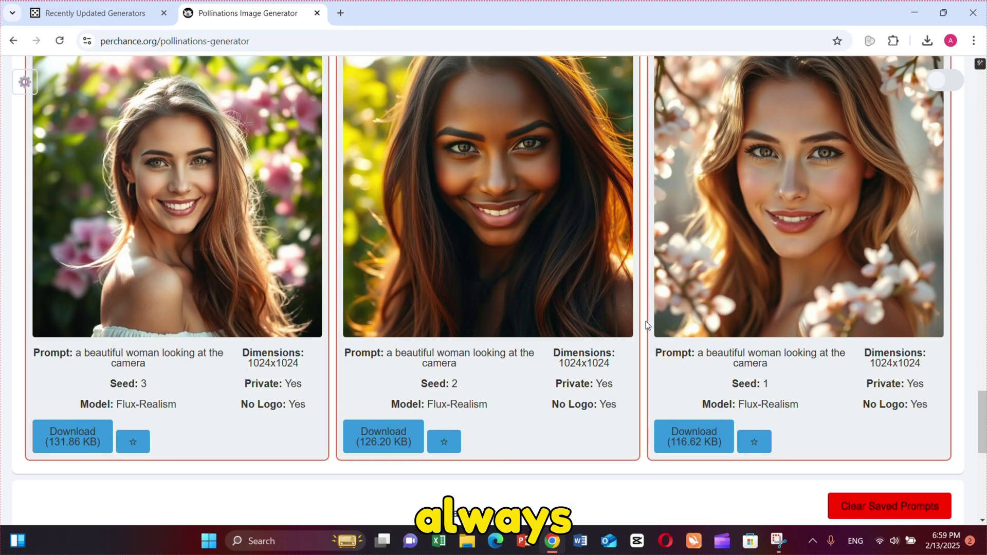
pyautogui.scroll(5, 236, 359)
pyautogui.scroll(8, 236, 359)
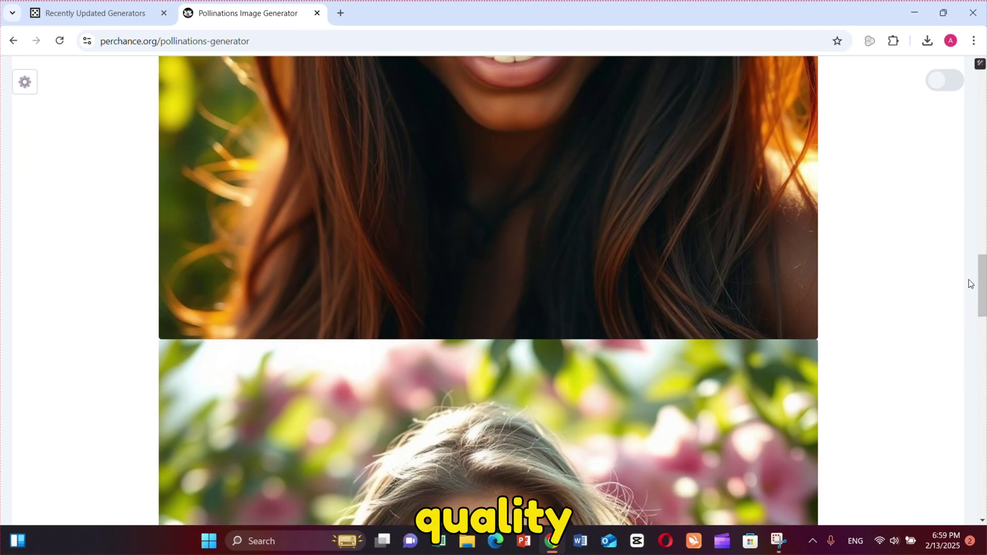
pyautogui.moveTo(976, 283); pyautogui.dragTo(892, 42)
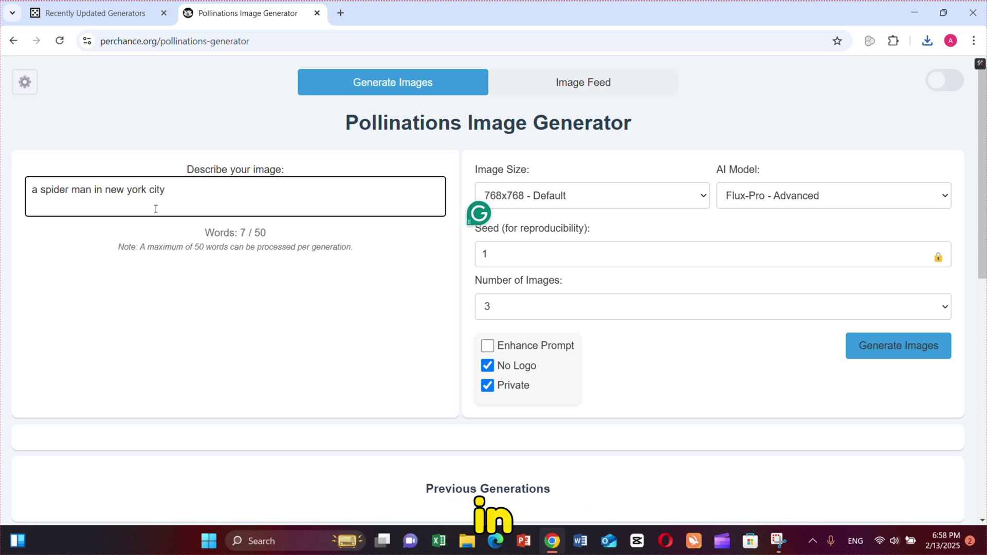
# Step: Generate Spider-Man images with Enhance Prompt on, then select the whole prompt for replacement
pyautogui.click(487, 346)
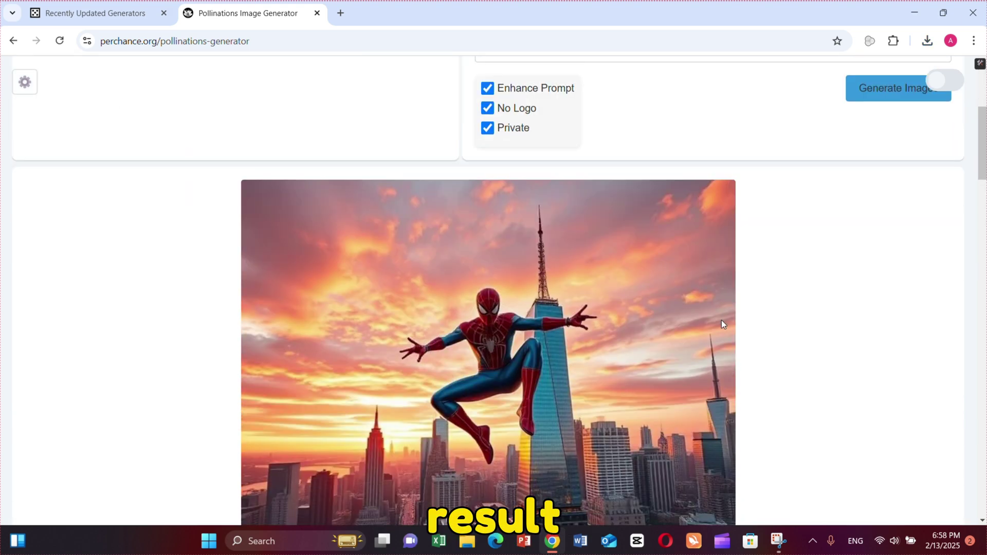
pyautogui.scroll(-2, 722, 323)
pyautogui.scroll(-2, 723, 324)
pyautogui.scroll(-2, 722, 325)
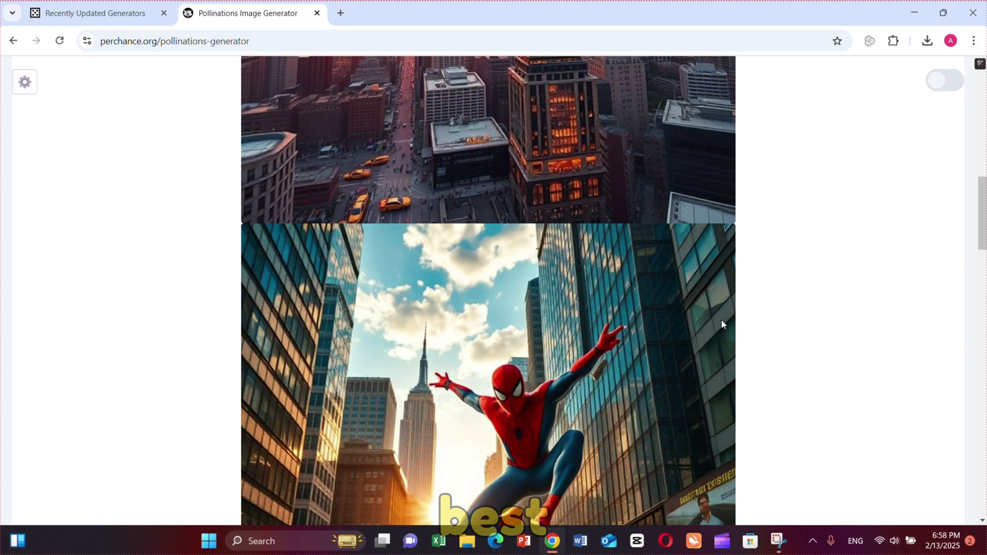
pyautogui.scroll(-2, 722, 325)
pyautogui.scroll(-2, 722, 325)
pyautogui.scroll(-2, 722, 323)
pyautogui.scroll(-2, 722, 323)
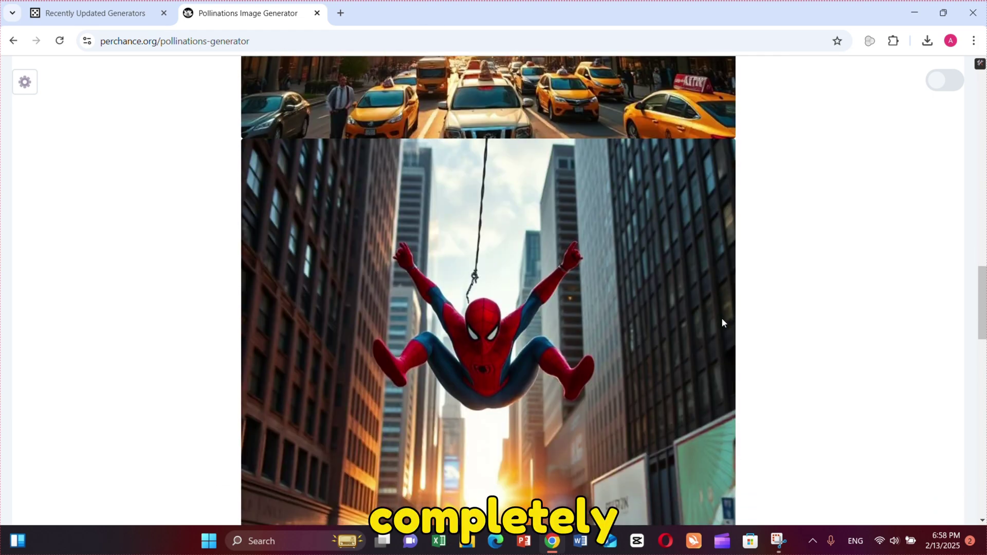
pyautogui.scroll(-2, 721, 318)
pyautogui.scroll(3, 720, 318)
pyautogui.scroll(5, 721, 319)
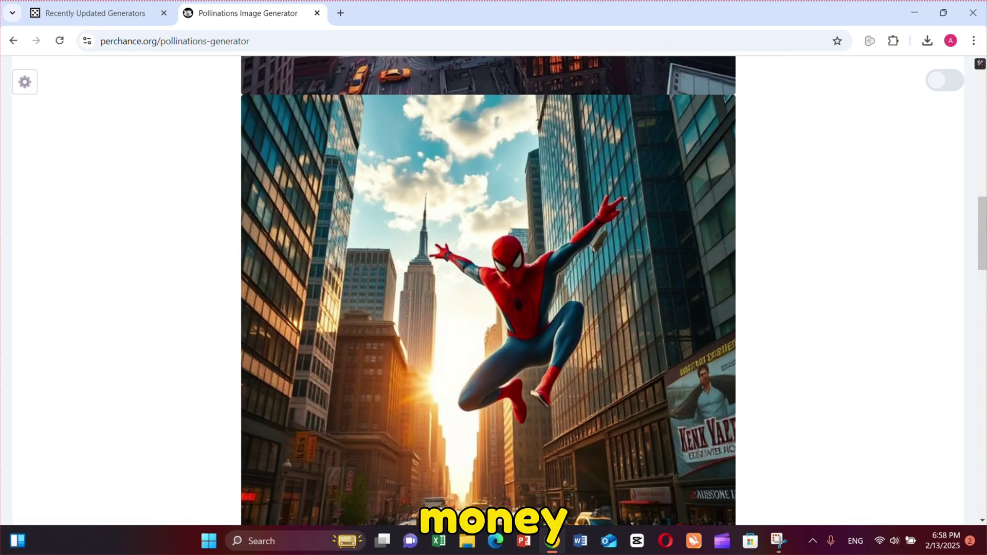
pyautogui.moveTo(976, 272); pyautogui.dragTo(592, 114)
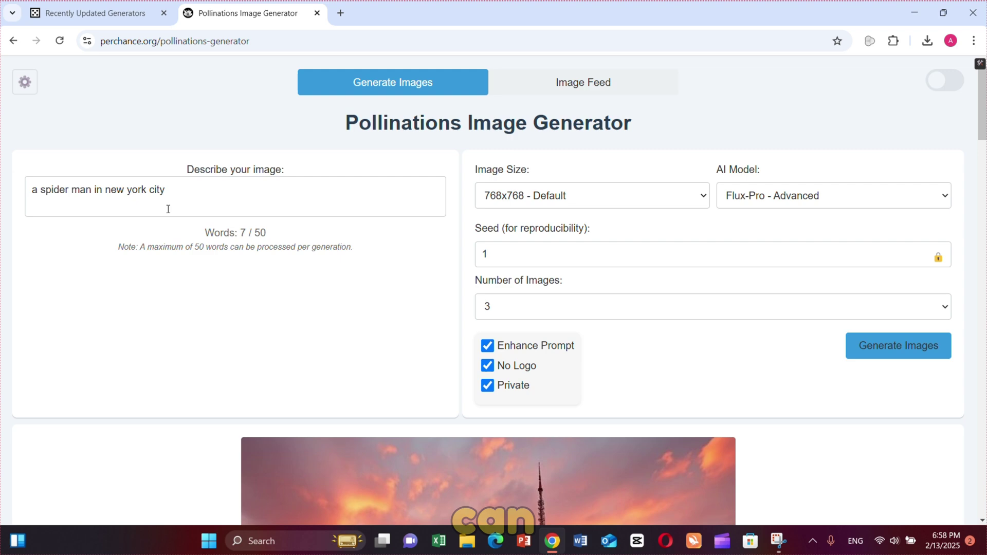
pyautogui.click(193, 195)
pyautogui.hotkey('ctrl', 'a')
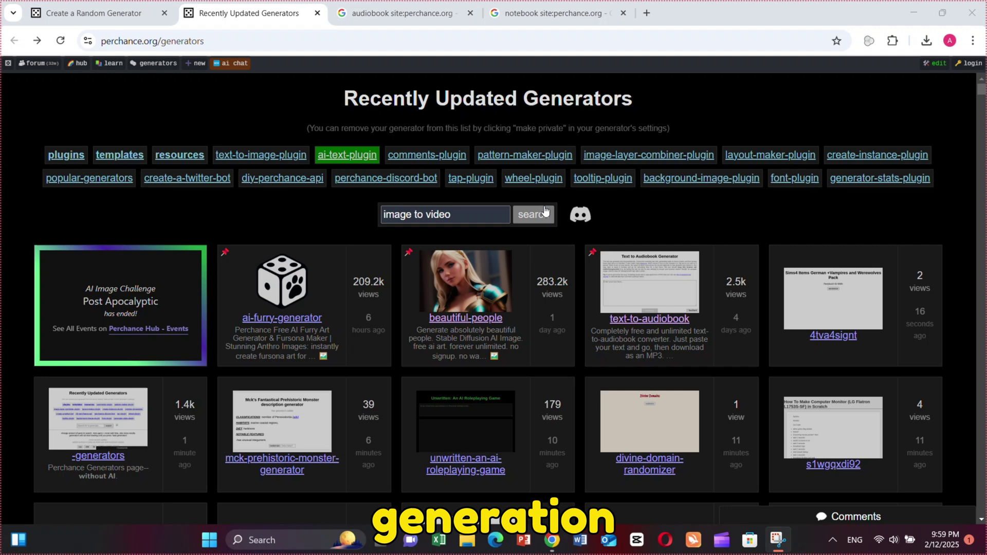
# Step: Search the generators for image to video and open the AI Video Generator
pyautogui.click(532, 214)
pyautogui.click(183, 175)
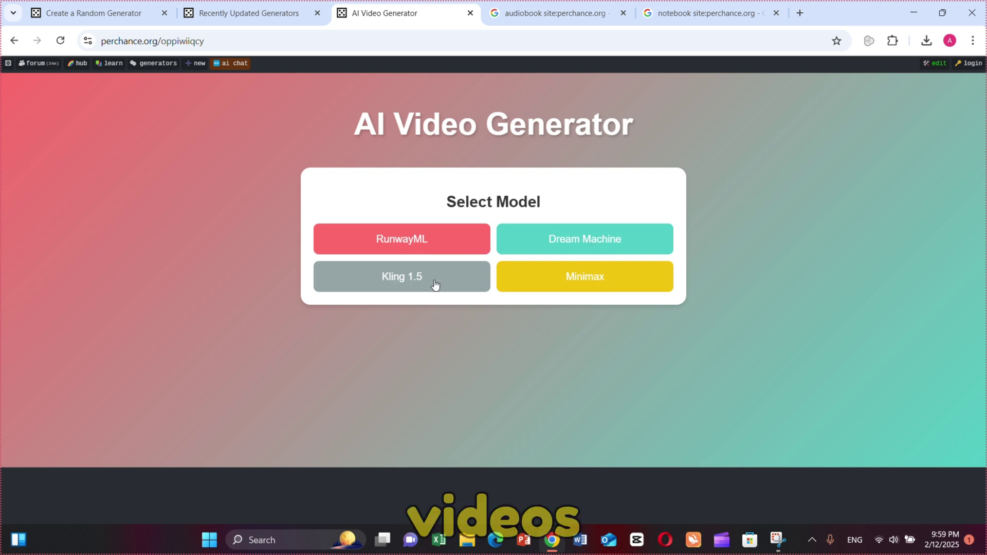
# Step: Choose Dream Machine with Text to Video and begin writing the video prompt
pyautogui.click(571, 245)
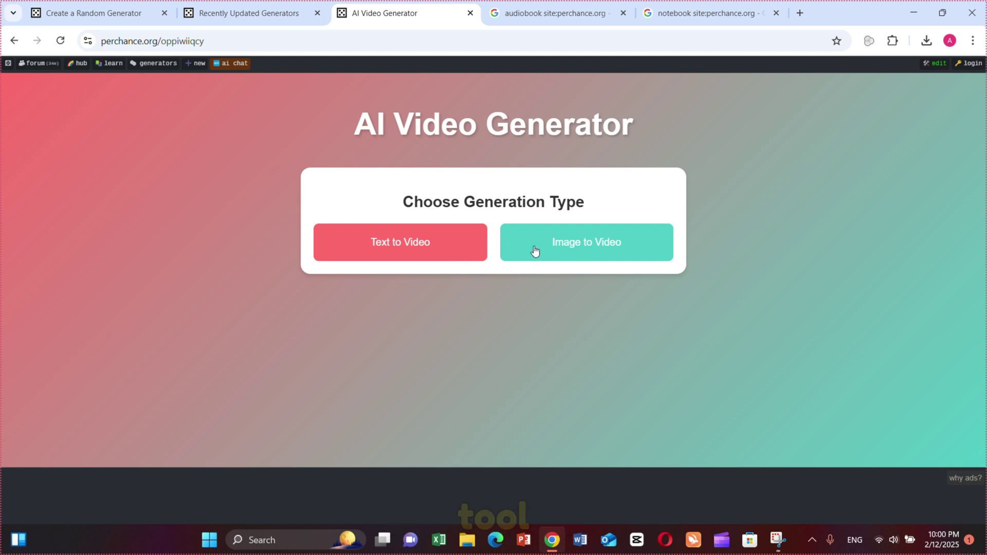
pyautogui.click(444, 251)
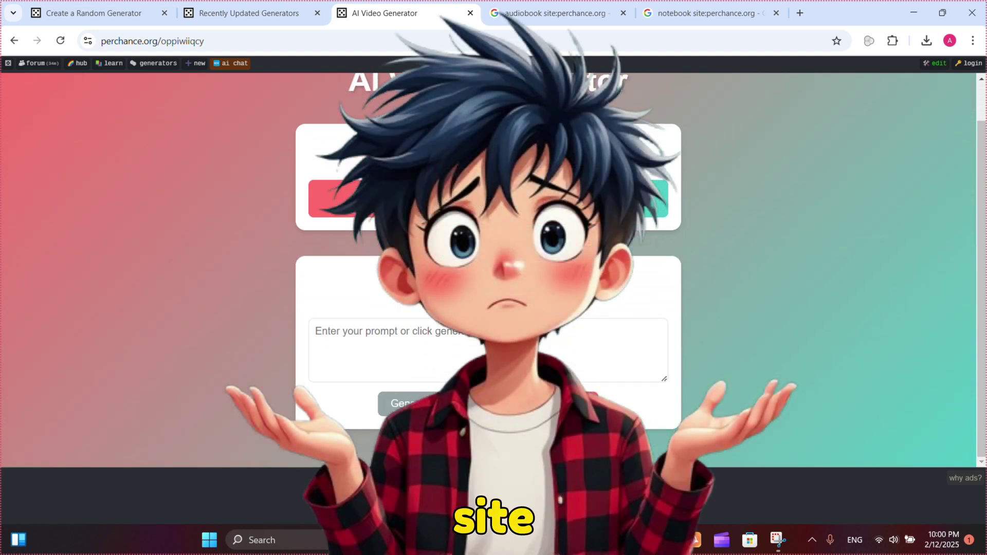
pyautogui.click(405, 329)
pyautogui.write('a')
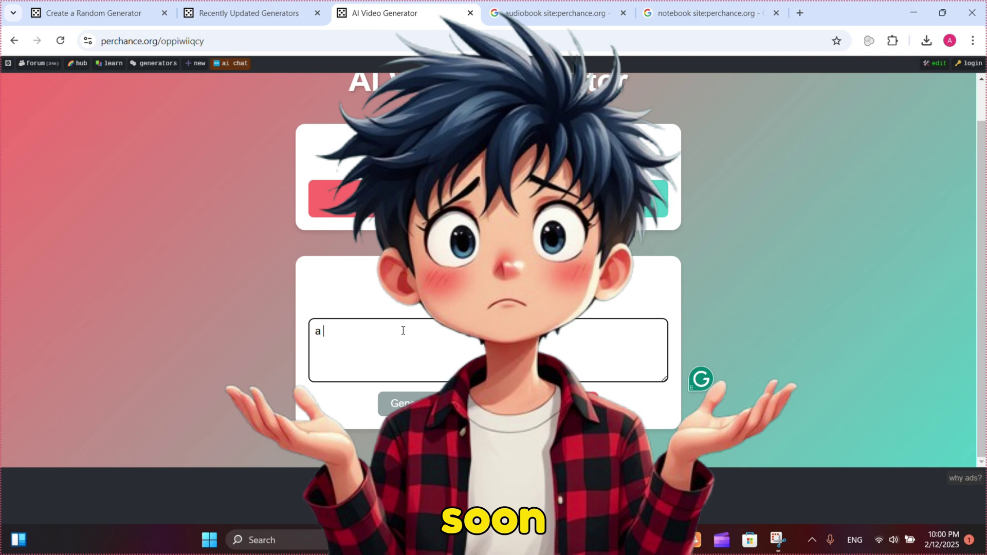
pyautogui.write('utiful')
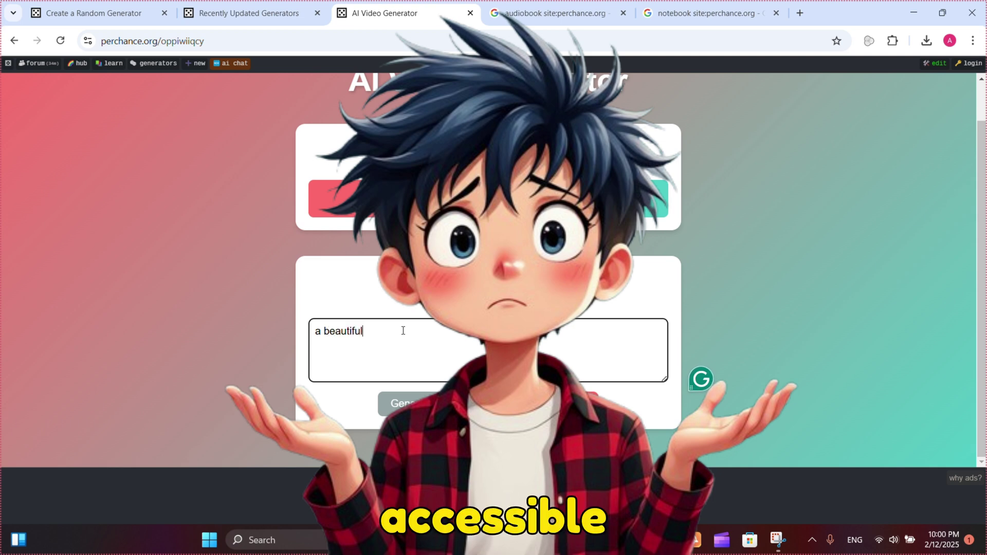
pyautogui.write(' wo')
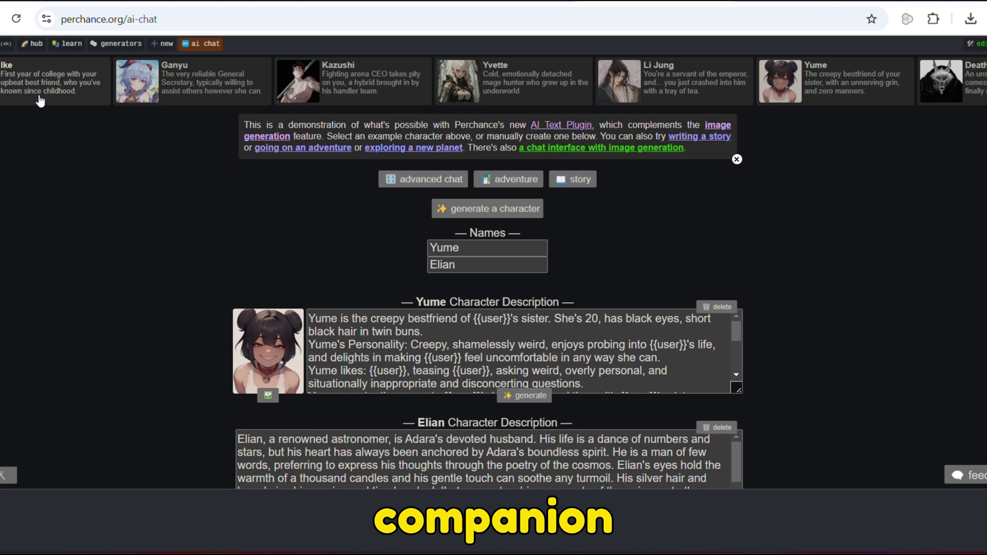
pyautogui.hscroll(5, 494, 81)
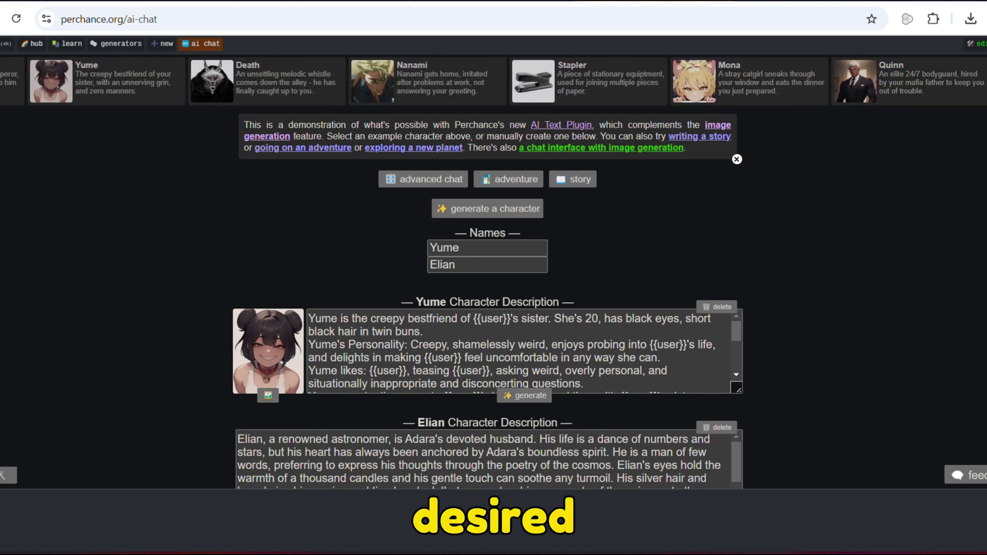
pyautogui.scroll(-1, 772, 199)
pyautogui.scroll(-2, 494, 309)
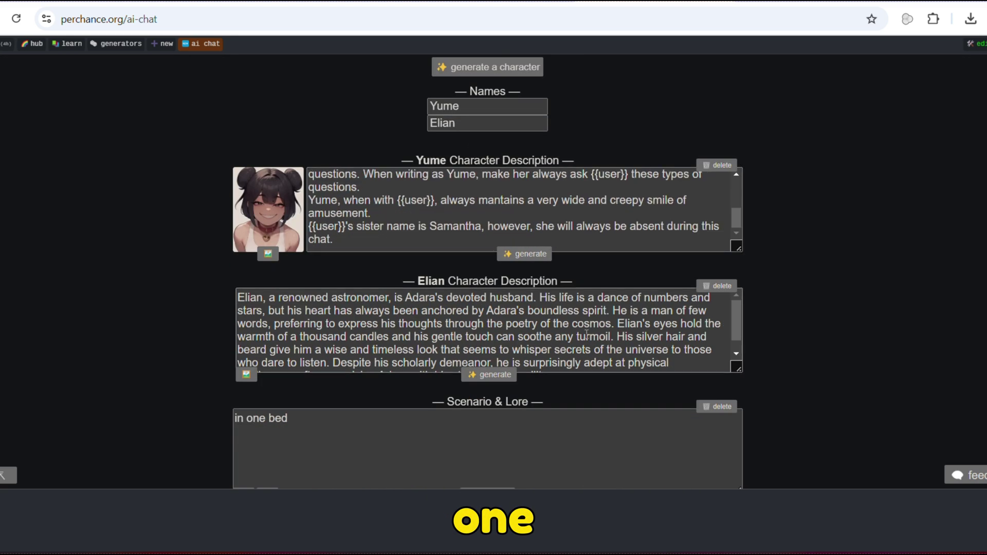
pyautogui.scroll(-5, 494, 308)
pyautogui.scroll(-2, 329, 372)
pyautogui.scroll(-1, 330, 372)
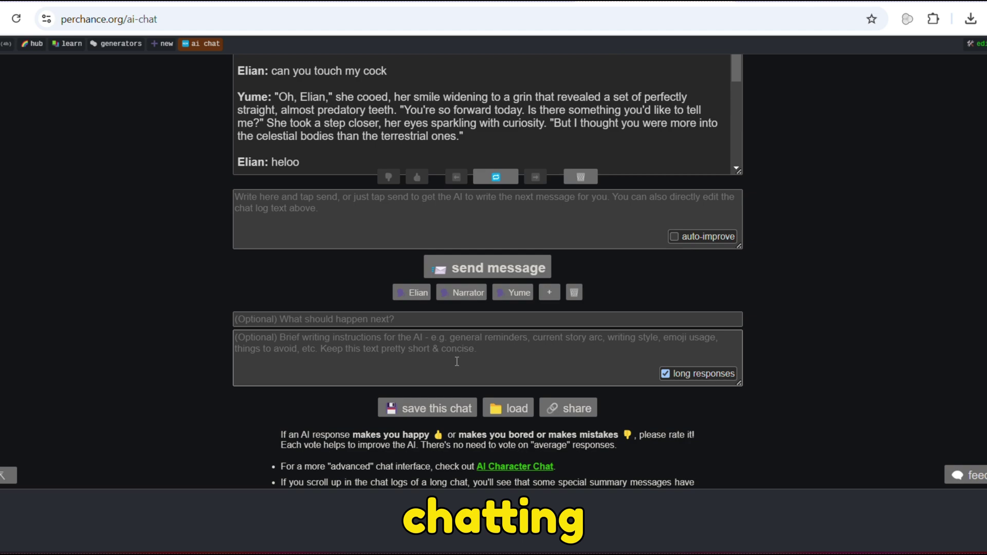
pyautogui.scroll(-3, 385, 373)
pyautogui.scroll(-1, 433, 373)
pyautogui.scroll(4, 306, 337)
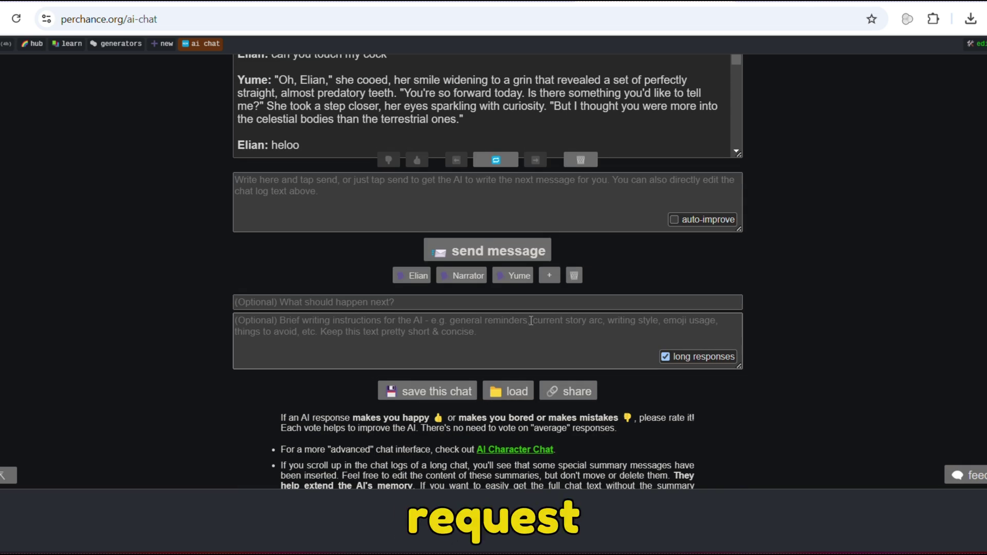